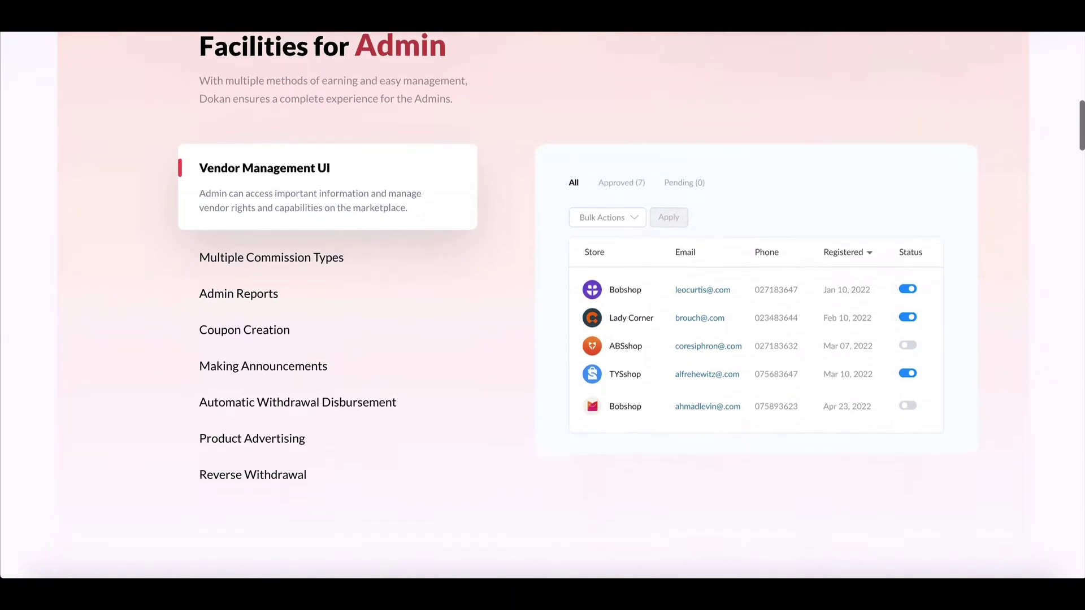
Look through the Dokan product page, from the admin, vendor and customer features to the support and modules sections.
{"action": "scroll", "coordinate": [542, 306], "scroll_direction": "down", "scroll_amount": 5}
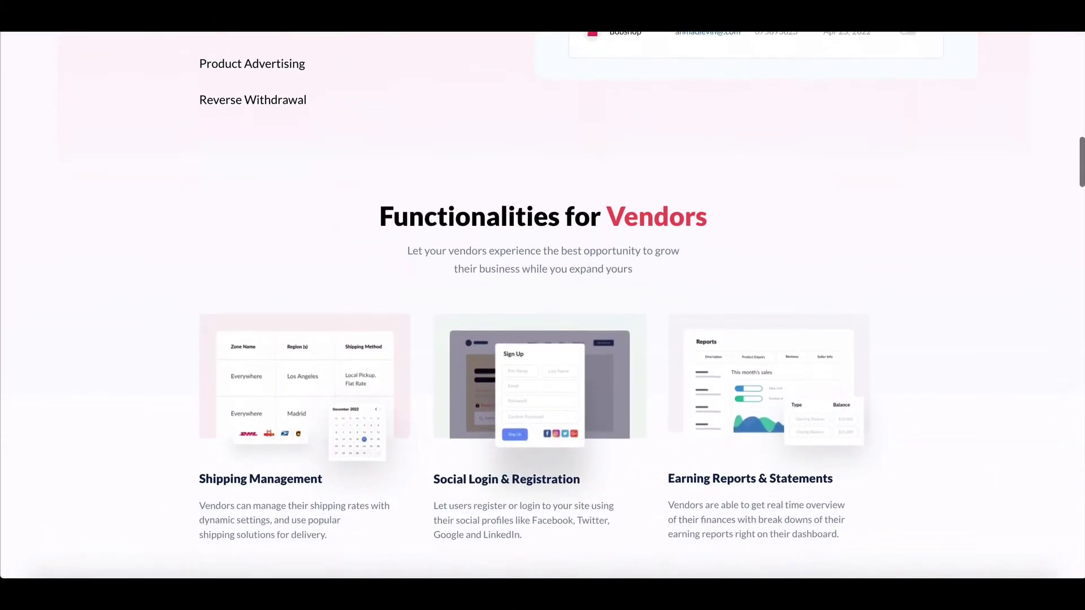
{"action": "scroll", "coordinate": [543, 305], "scroll_direction": "down", "scroll_amount": 2}
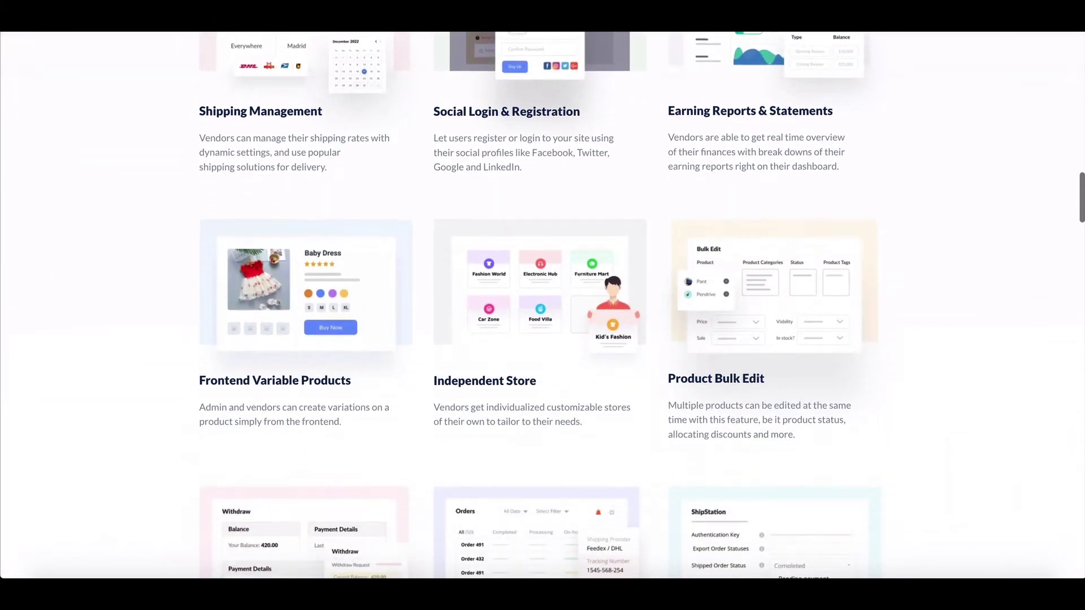
{"action": "scroll", "coordinate": [542, 305], "scroll_direction": "down", "scroll_amount": 7}
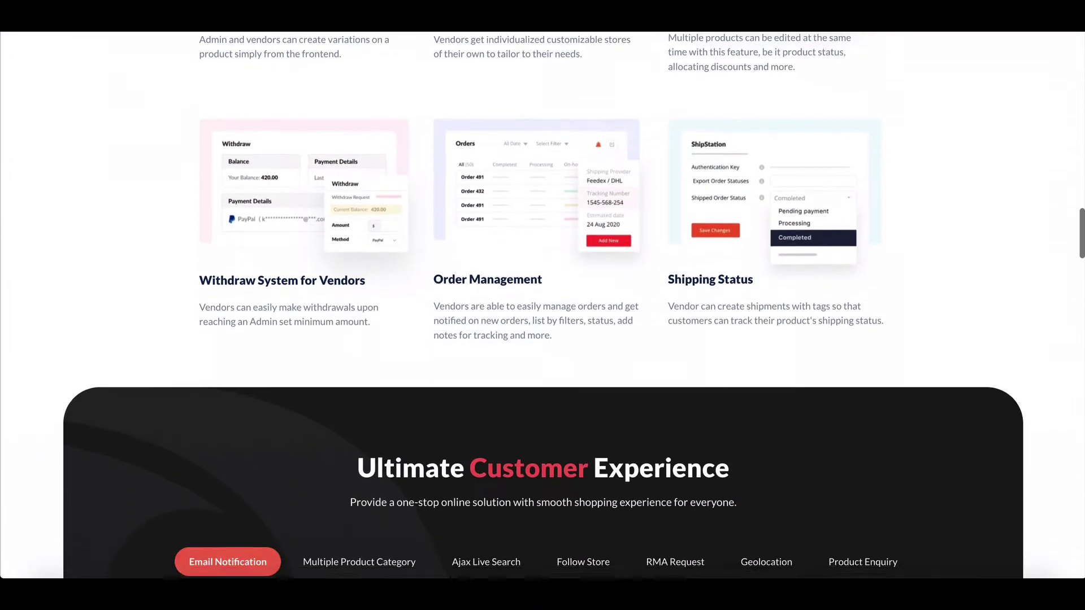
{"action": "scroll", "coordinate": [542, 306], "scroll_direction": "down", "scroll_amount": 7}
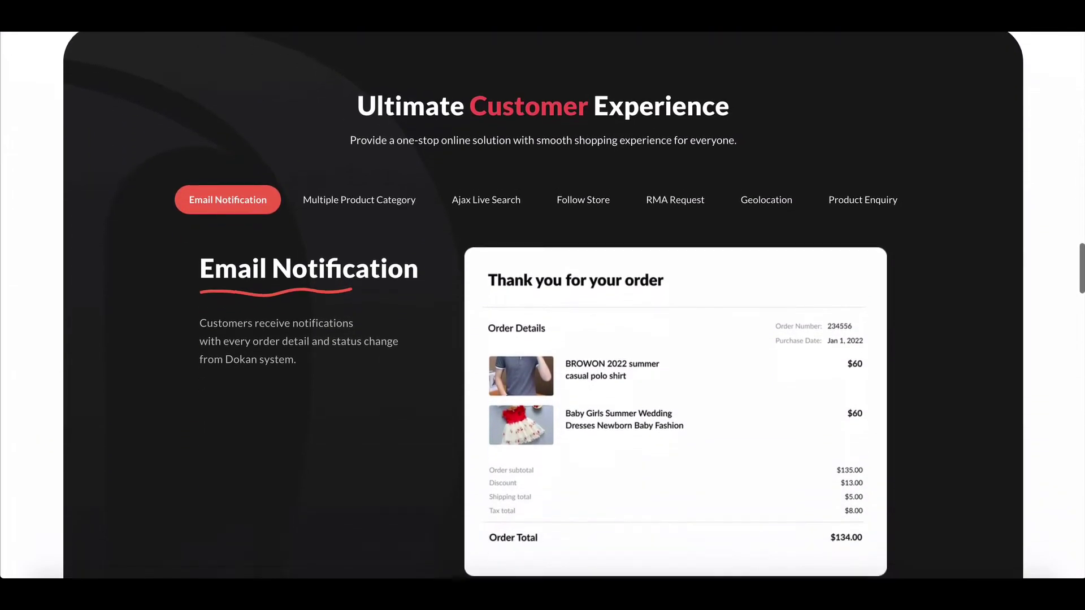
{"action": "scroll", "coordinate": [542, 305], "scroll_direction": "down", "scroll_amount": 7}
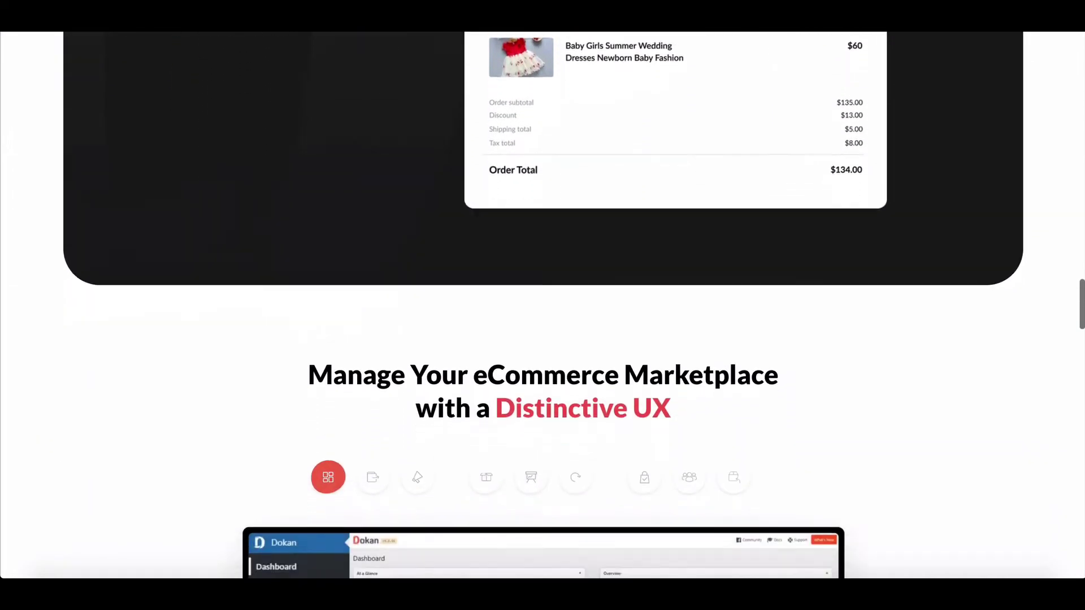
{"action": "scroll", "coordinate": [543, 305], "scroll_direction": "down", "scroll_amount": 7}
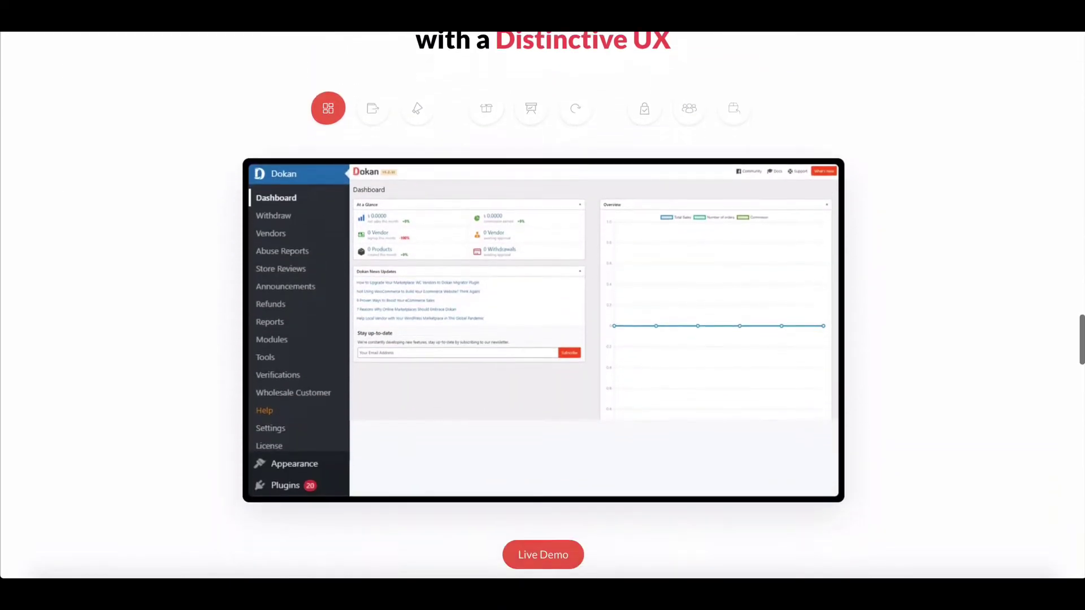
{"action": "scroll", "coordinate": [542, 305], "scroll_direction": "down", "scroll_amount": 7}
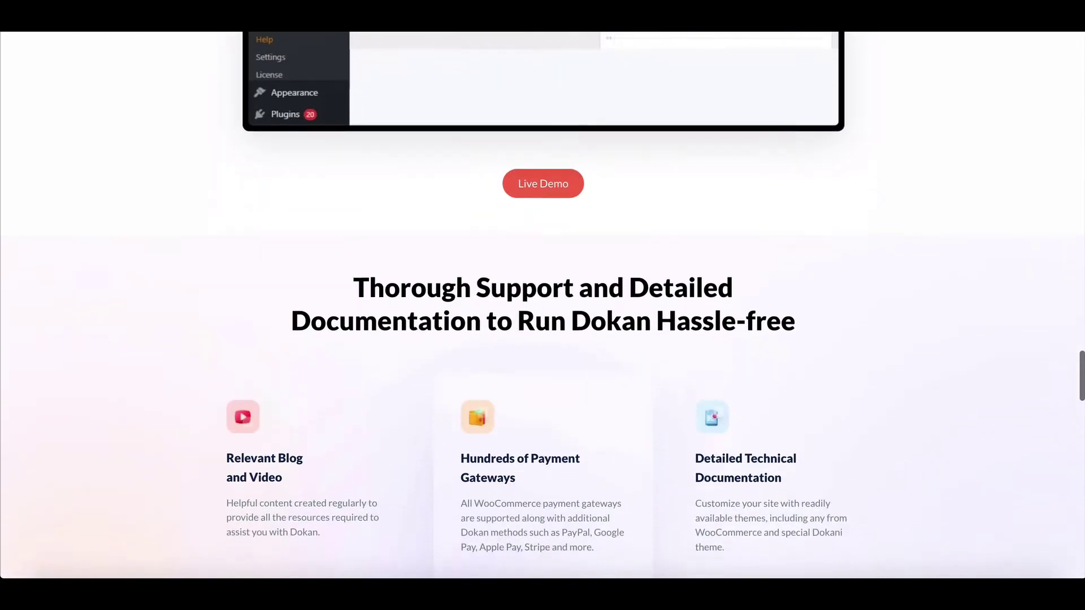
{"action": "scroll", "coordinate": [542, 305], "scroll_direction": "down", "scroll_amount": 6}
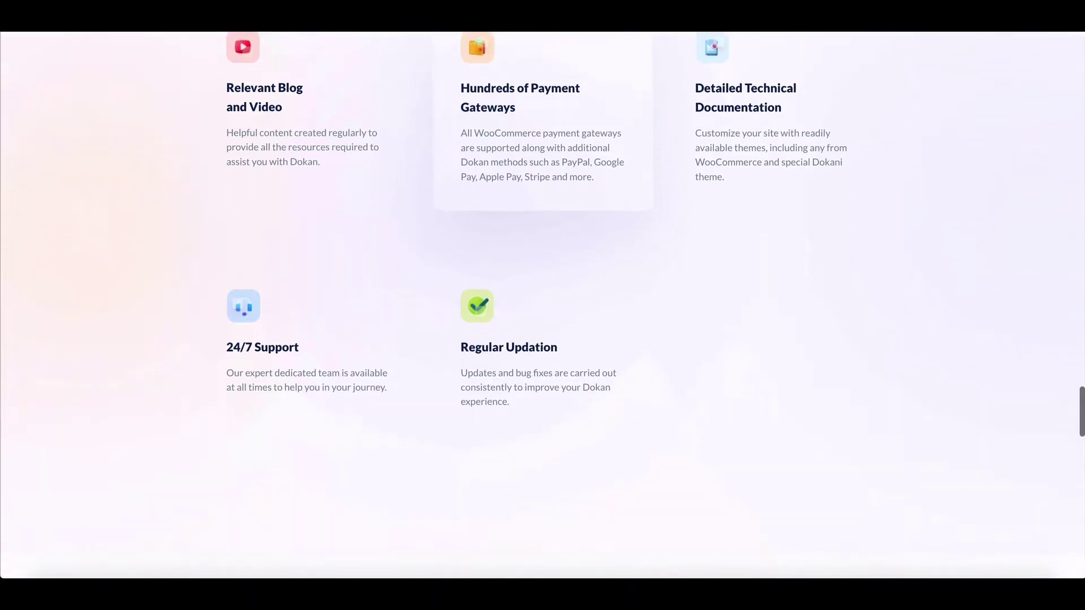
{"action": "scroll", "coordinate": [542, 305], "scroll_direction": "down", "scroll_amount": 8}
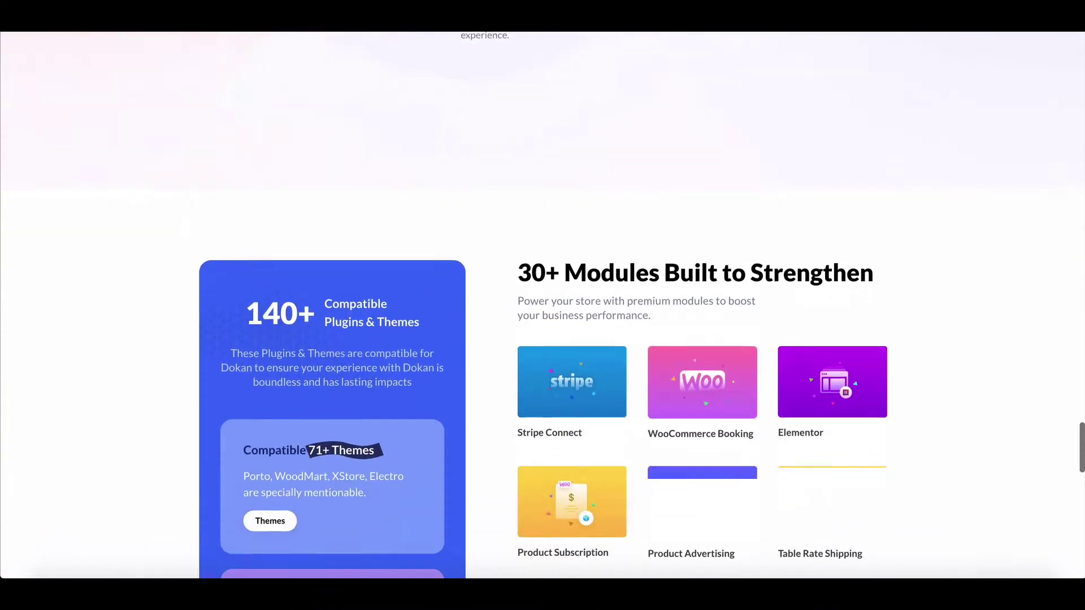
{"action": "scroll", "coordinate": [543, 305], "scroll_direction": "down", "scroll_amount": 7}
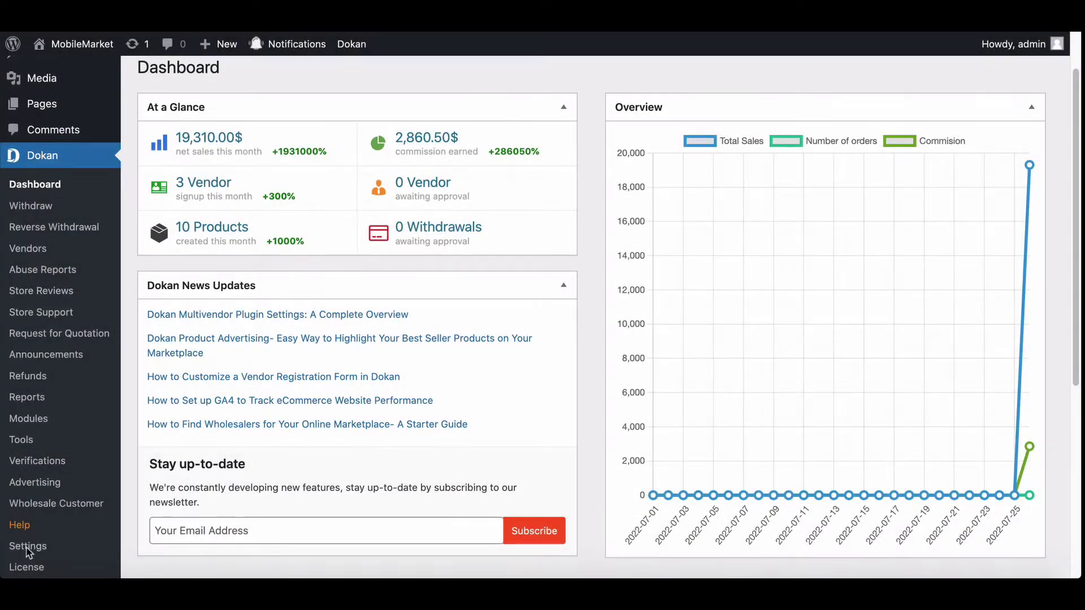
Open Dokan's Withdraw Options settings and examine the withdraw methods, minimum limit, order statuses, COD exclusion, threshold and hide option.
{"action": "left_click", "coordinate": [28, 551]}
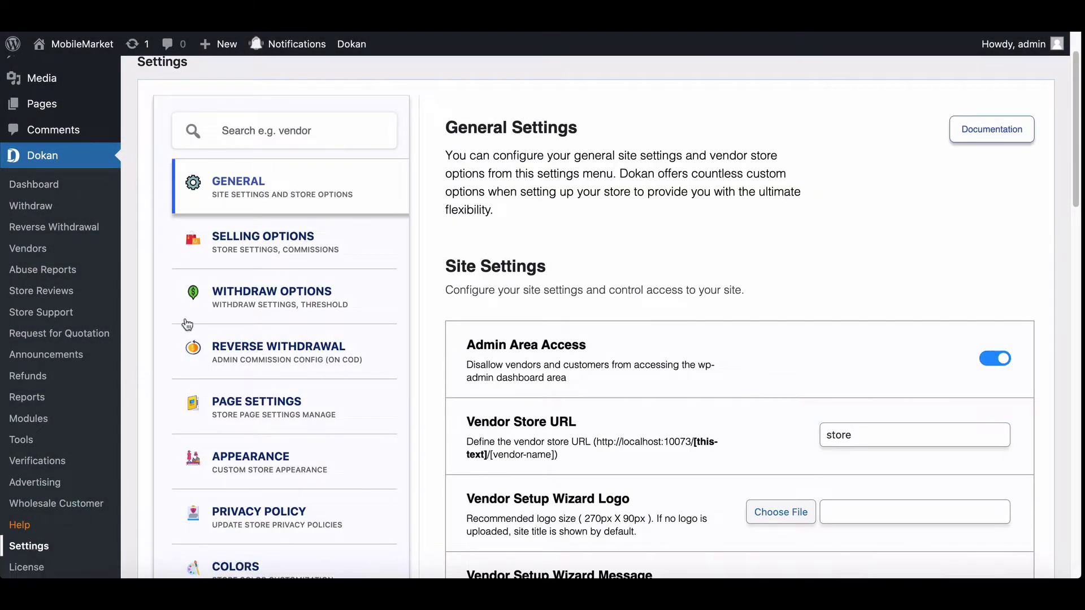
{"action": "left_click", "coordinate": [252, 297]}
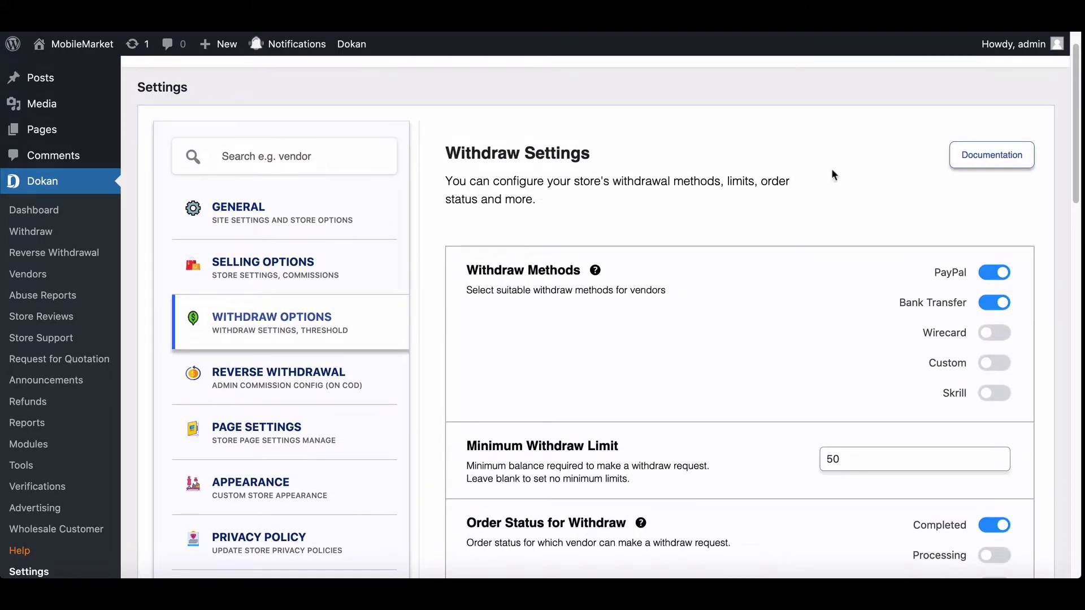
{"action": "scroll", "coordinate": [831, 168], "scroll_direction": "down", "scroll_amount": 3}
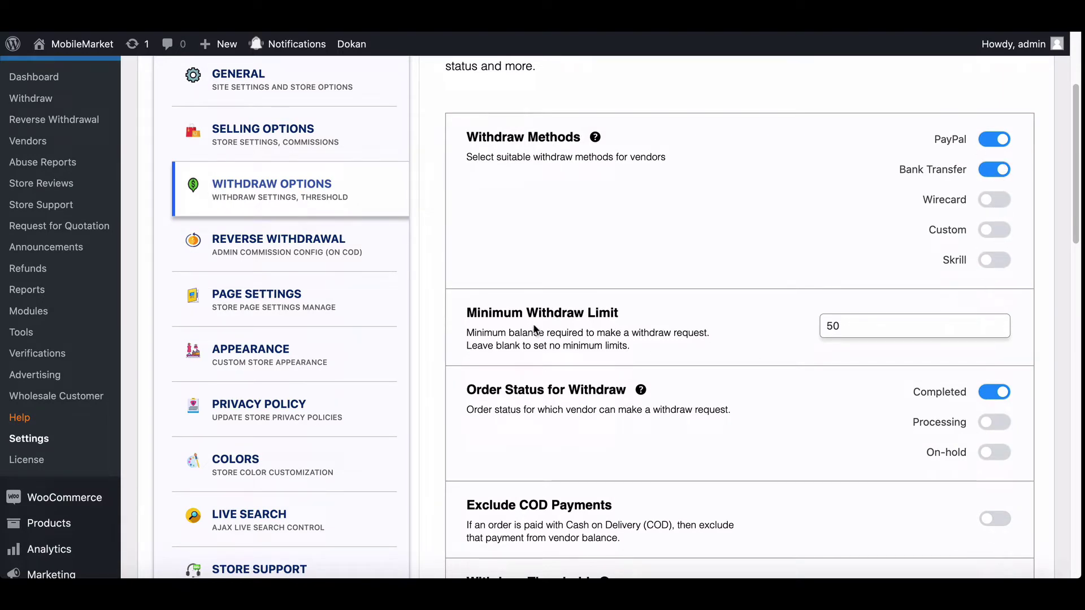
{"action": "scroll", "coordinate": [808, 378], "scroll_direction": "down", "scroll_amount": 1}
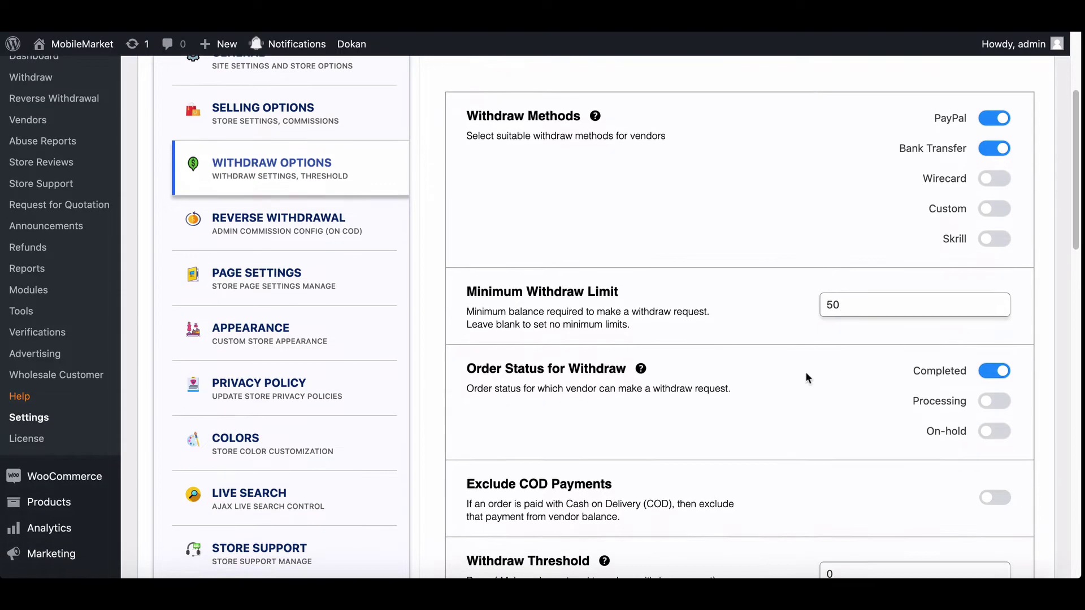
{"action": "scroll", "coordinate": [989, 368], "scroll_direction": "down", "scroll_amount": 2}
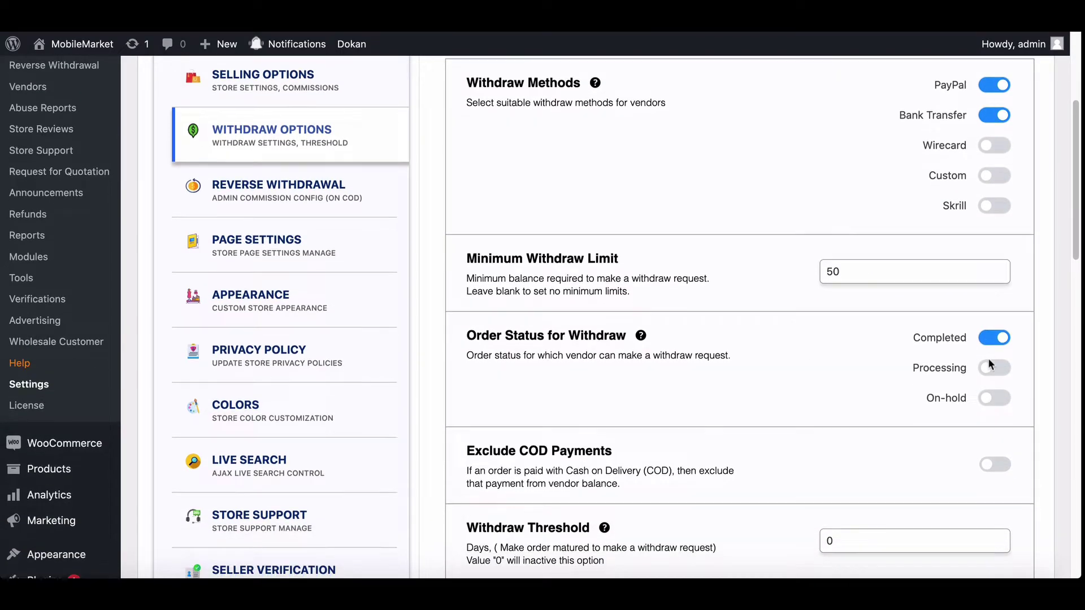
{"action": "scroll", "coordinate": [988, 369], "scroll_direction": "down", "scroll_amount": 2}
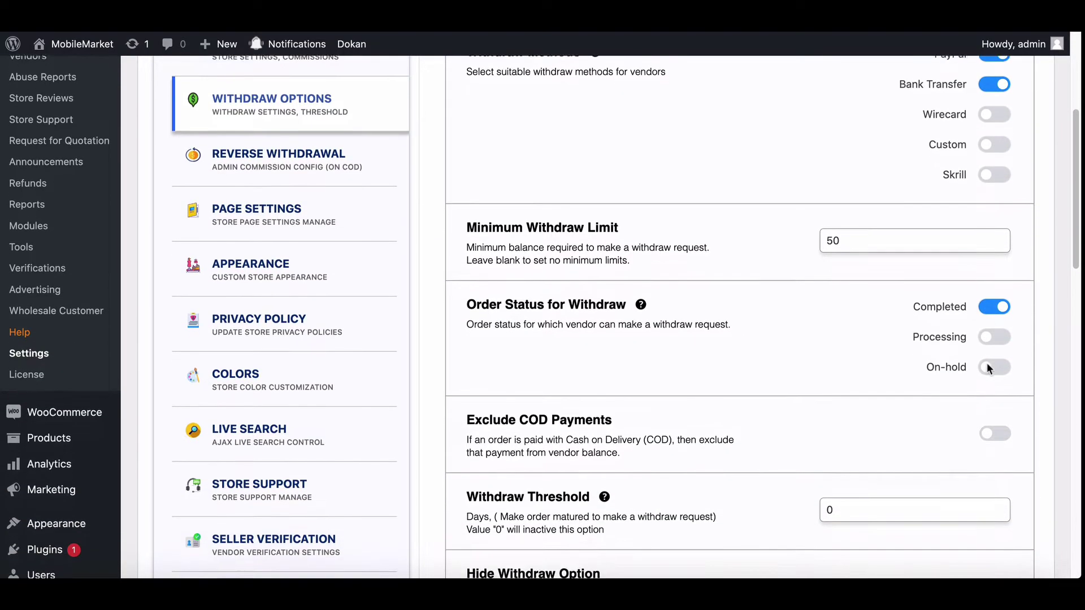
{"action": "scroll", "coordinate": [986, 369], "scroll_direction": "down", "scroll_amount": 1}
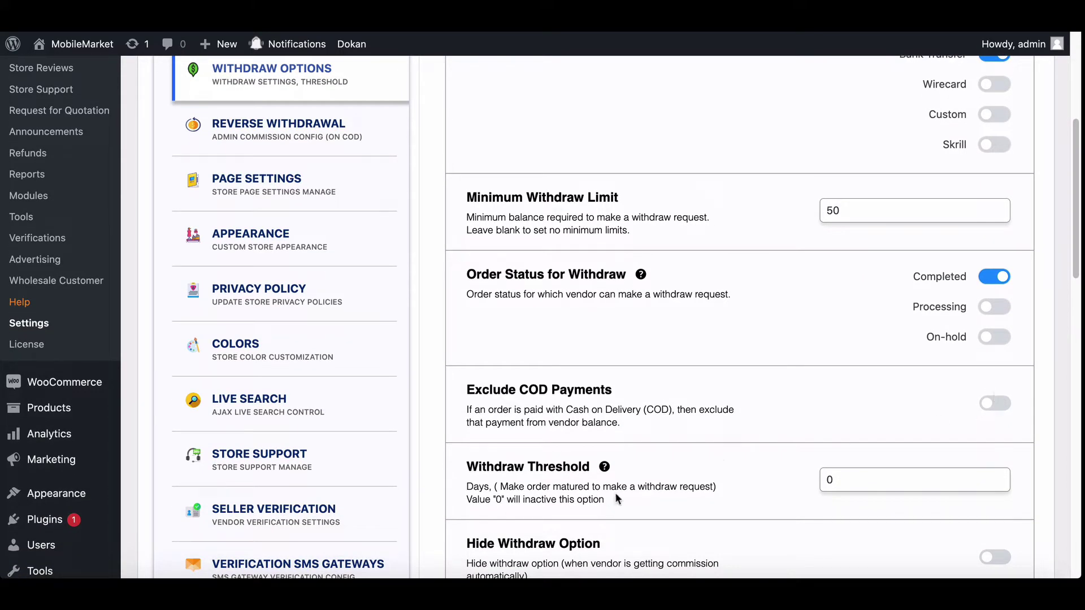
{"action": "scroll", "coordinate": [615, 493], "scroll_direction": "down", "scroll_amount": 1}
{"action": "scroll", "coordinate": [689, 486], "scroll_direction": "down", "scroll_amount": 2}
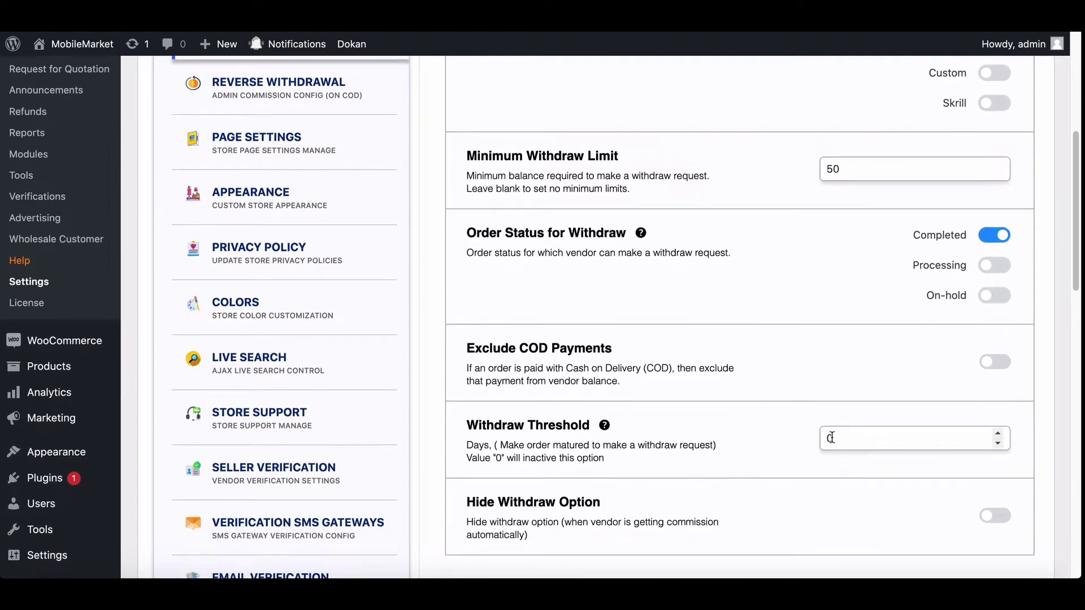
{"action": "scroll", "coordinate": [832, 439], "scroll_direction": "down", "scroll_amount": 2}
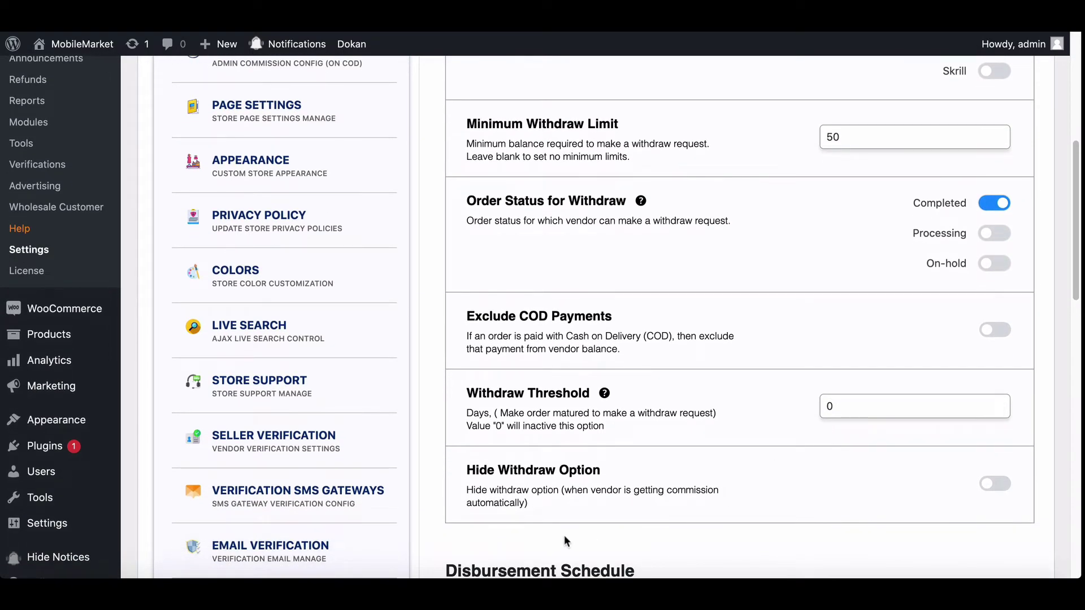
{"action": "scroll", "coordinate": [808, 494], "scroll_direction": "down", "scroll_amount": 2}
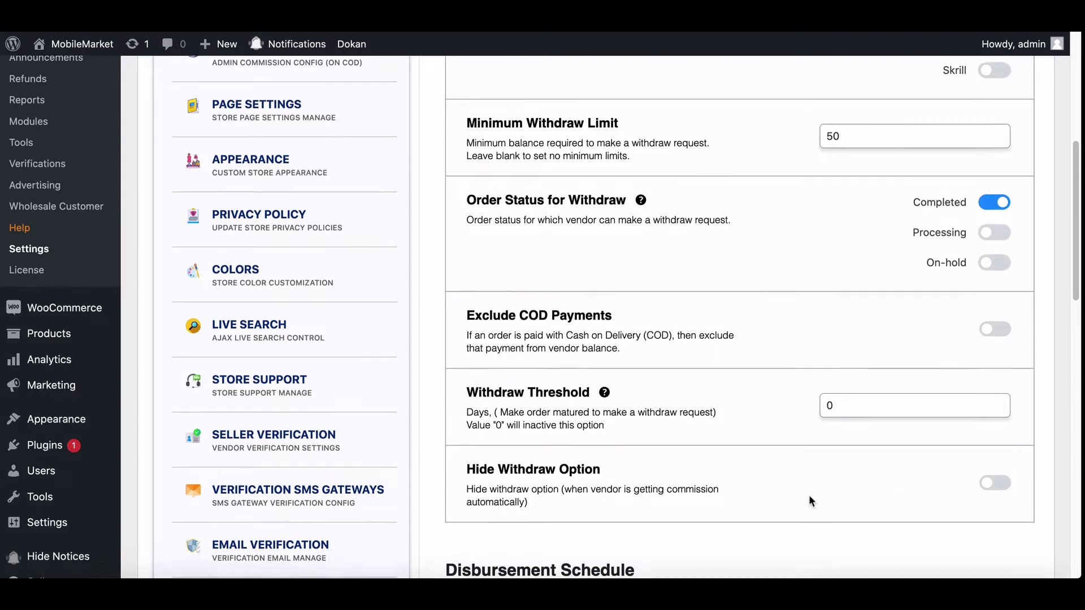
{"action": "scroll", "coordinate": [634, 457], "scroll_direction": "down", "scroll_amount": 1}
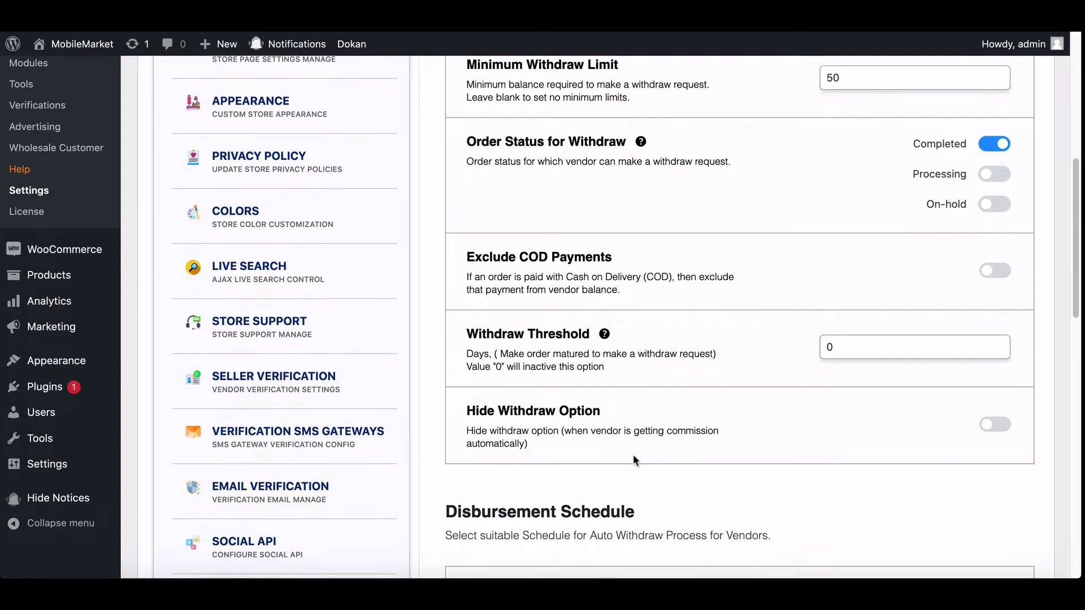
Review the Withdraw Disbursement options in the Disbursement Schedule section and save the withdraw settings.
{"action": "scroll", "coordinate": [632, 446], "scroll_direction": "down", "scroll_amount": 5}
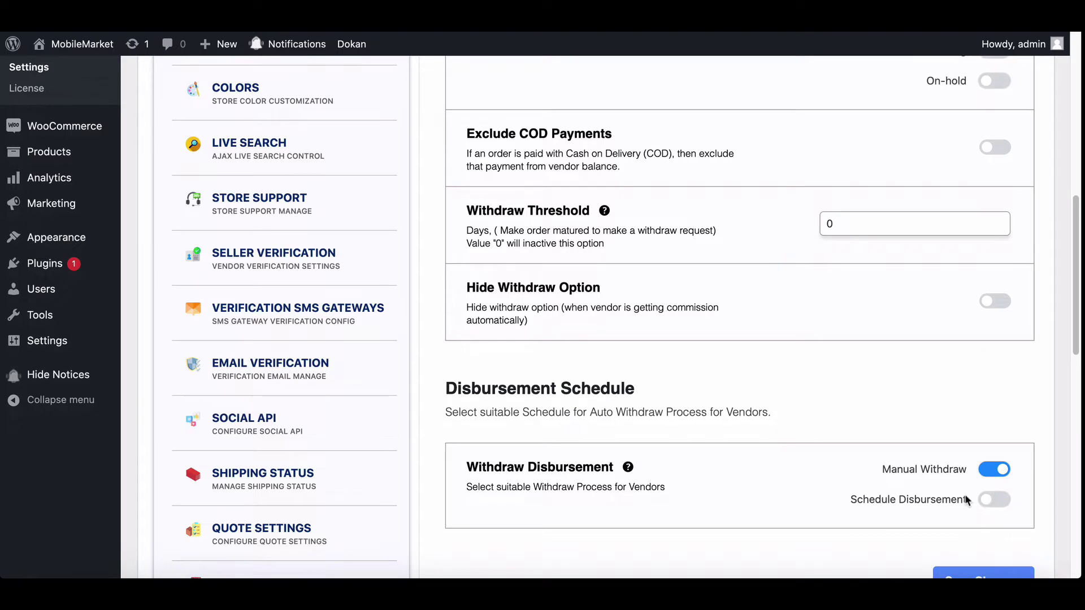
{"action": "scroll", "coordinate": [965, 494], "scroll_direction": "down", "scroll_amount": 1}
{"action": "scroll", "coordinate": [964, 494], "scroll_direction": "down", "scroll_amount": 3}
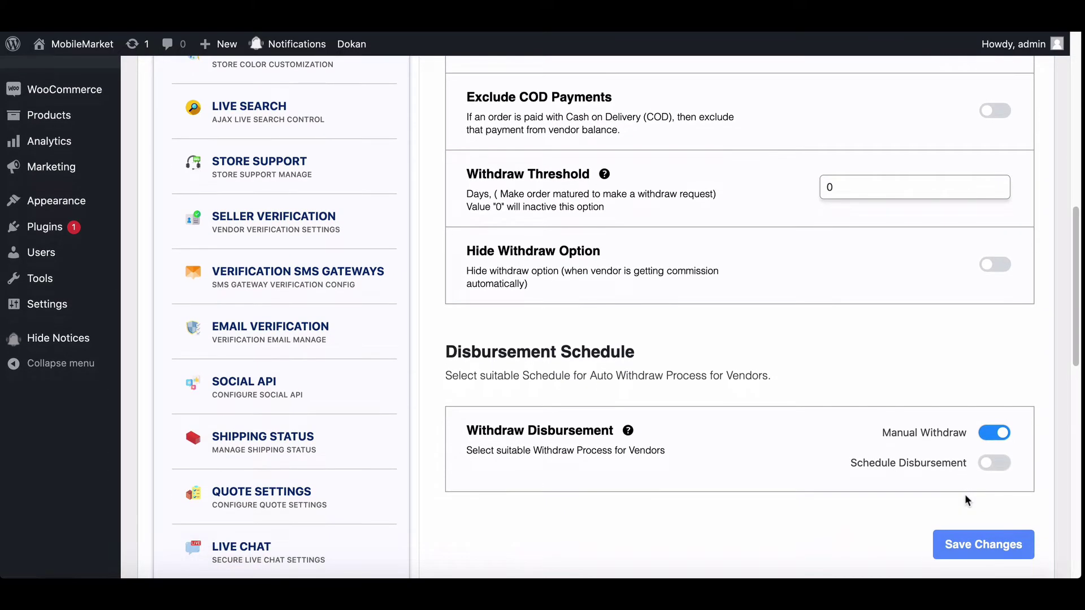
{"action": "left_click", "coordinate": [964, 545]}
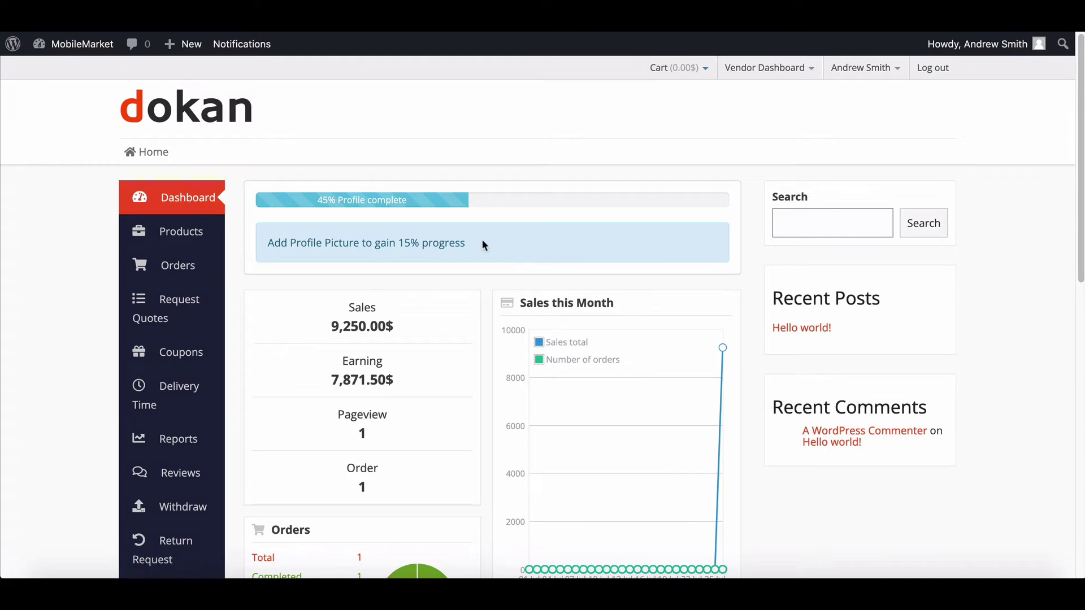
Switch to the vendor's frontend dashboard and open its Withdraw page with the balance and payment methods.
{"action": "scroll", "coordinate": [291, 257], "scroll_direction": "down", "scroll_amount": 2}
{"action": "left_click", "coordinate": [166, 442]}
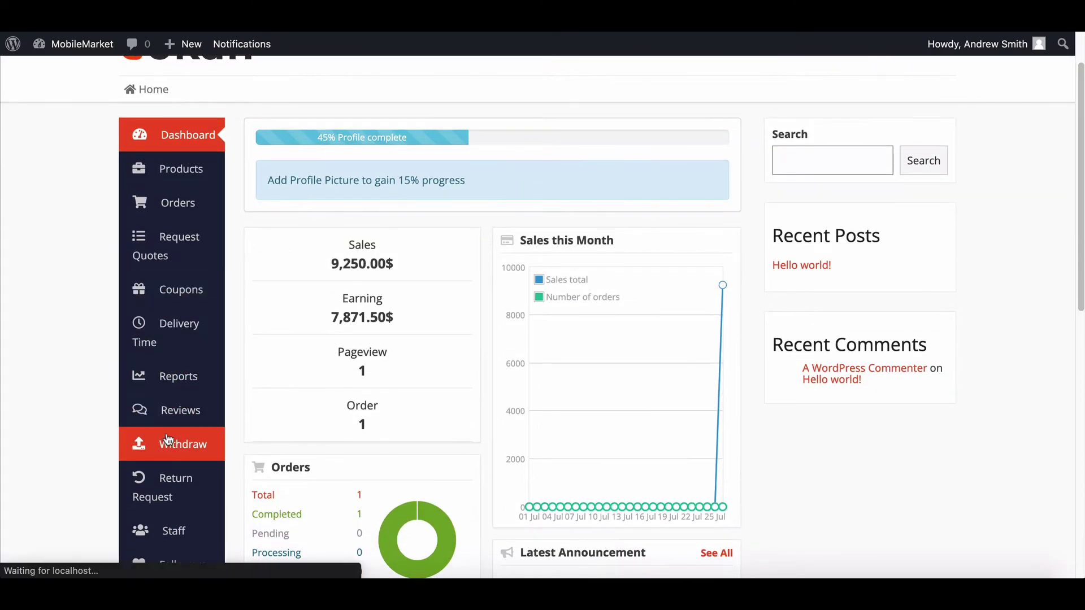
{"action": "scroll", "coordinate": [513, 240], "scroll_direction": "down", "scroll_amount": 2}
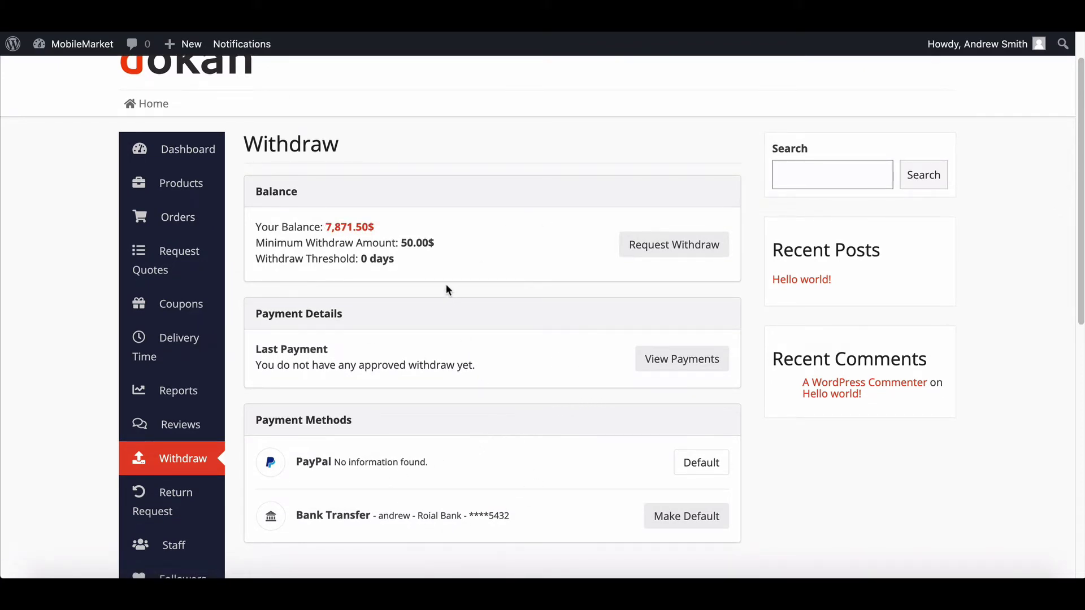
Submit a vendor withdraw request for $250 with Bank Transfer as the withdraw method.
{"action": "left_click", "coordinate": [666, 243]}
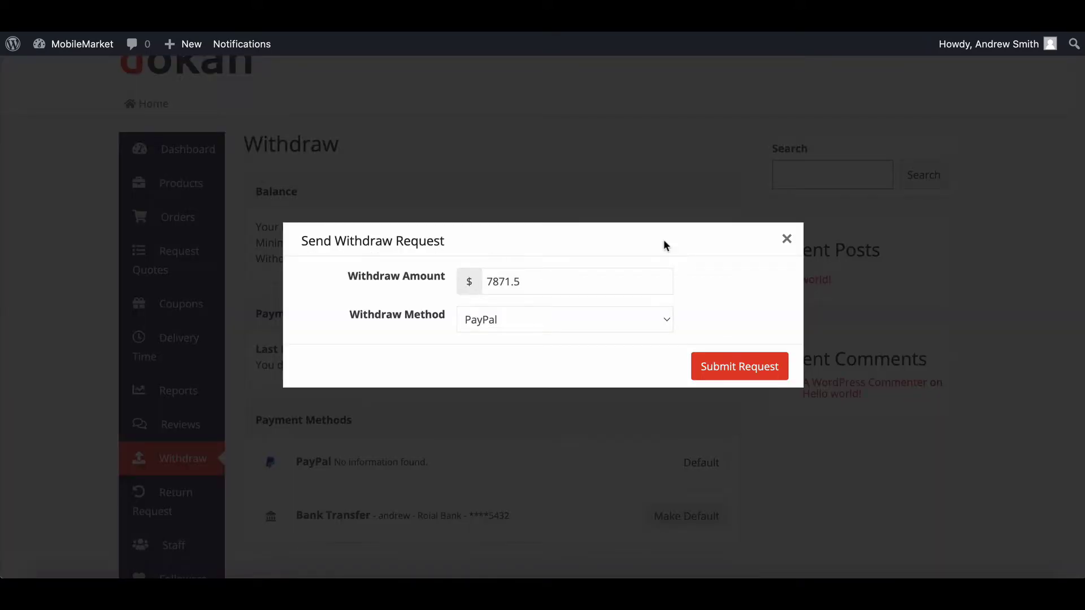
{"action": "triple_click", "coordinate": [530, 281]}
{"action": "type", "text": "2"}
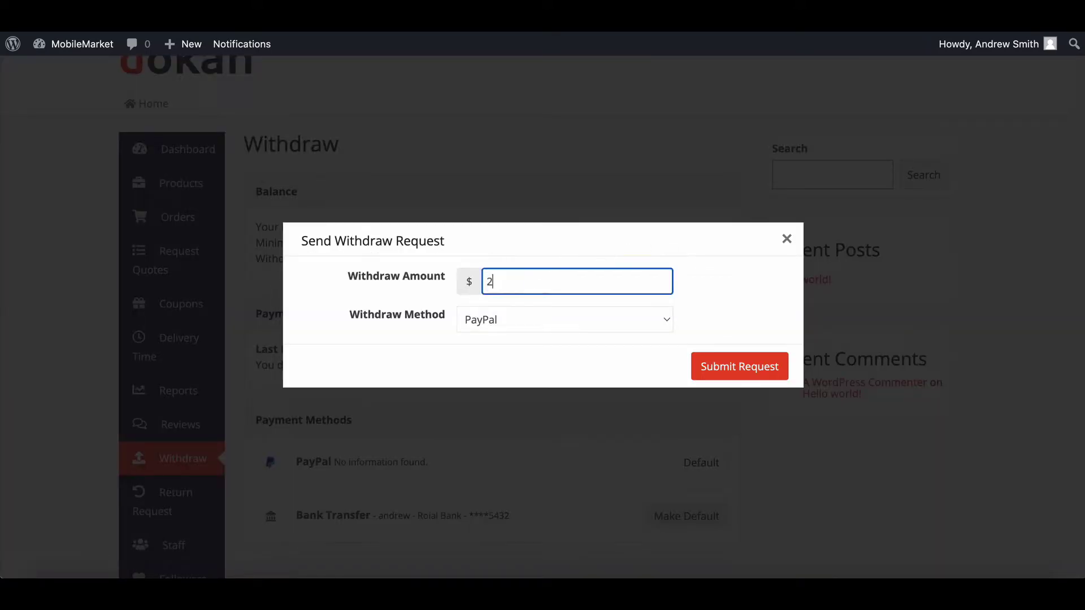
{"action": "type", "text": "50"}
{"action": "left_click", "coordinate": [524, 318]}
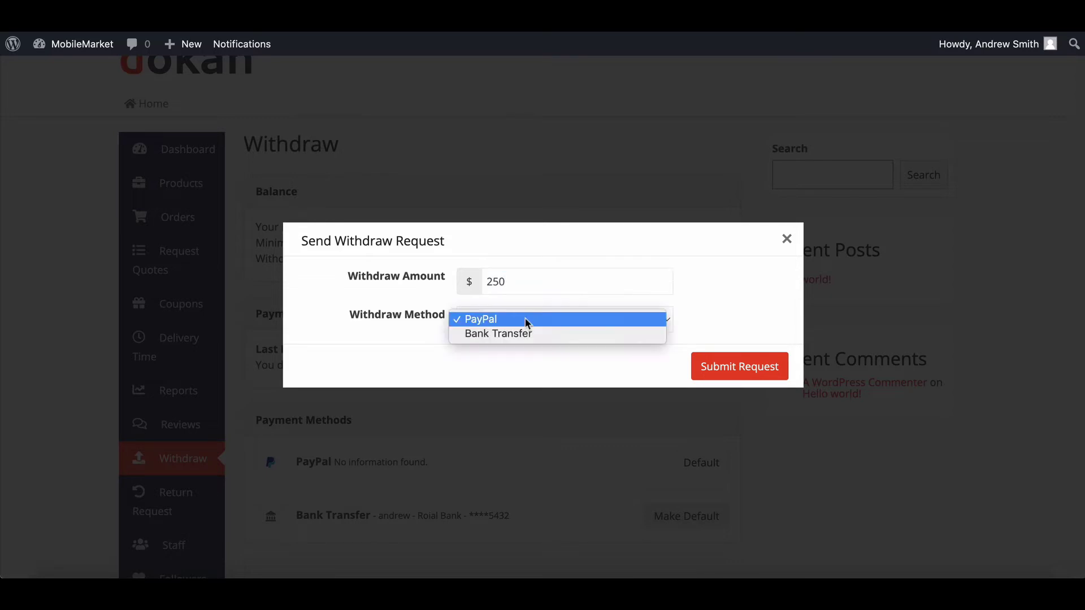
{"action": "left_click", "coordinate": [509, 333]}
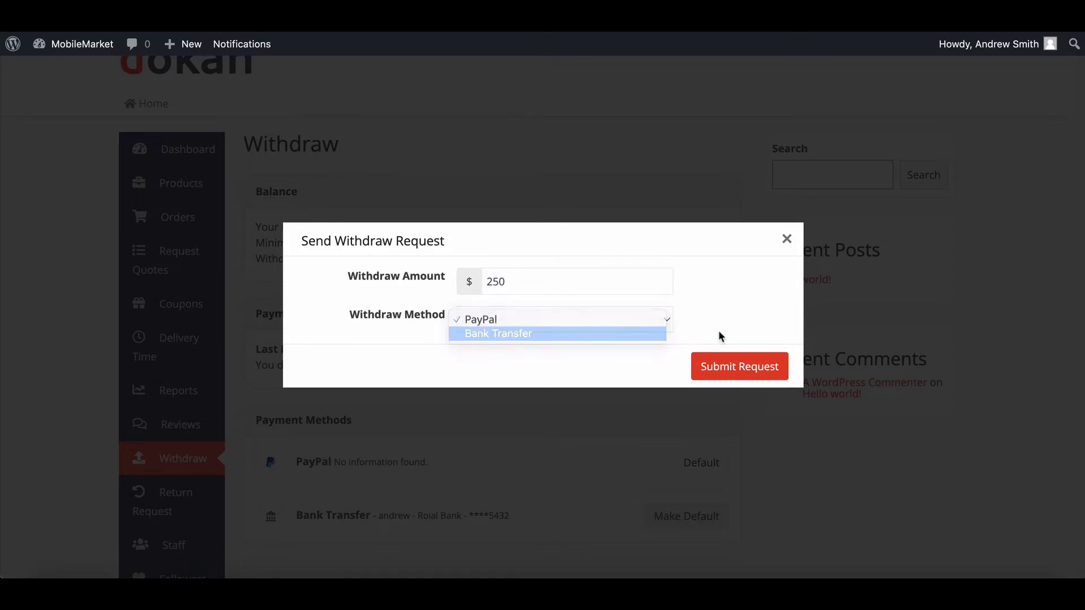
{"action": "left_click", "coordinate": [740, 376]}
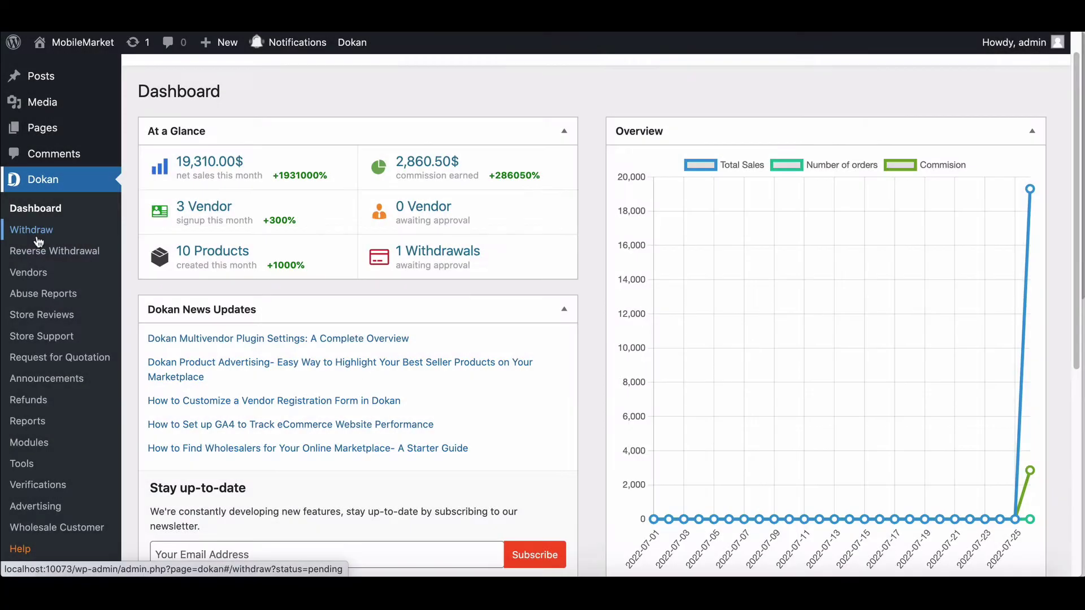
Switch to the admin dashboard, open Dokan's withdraw requests and approve App-store's pending request.
{"action": "left_click", "coordinate": [38, 234]}
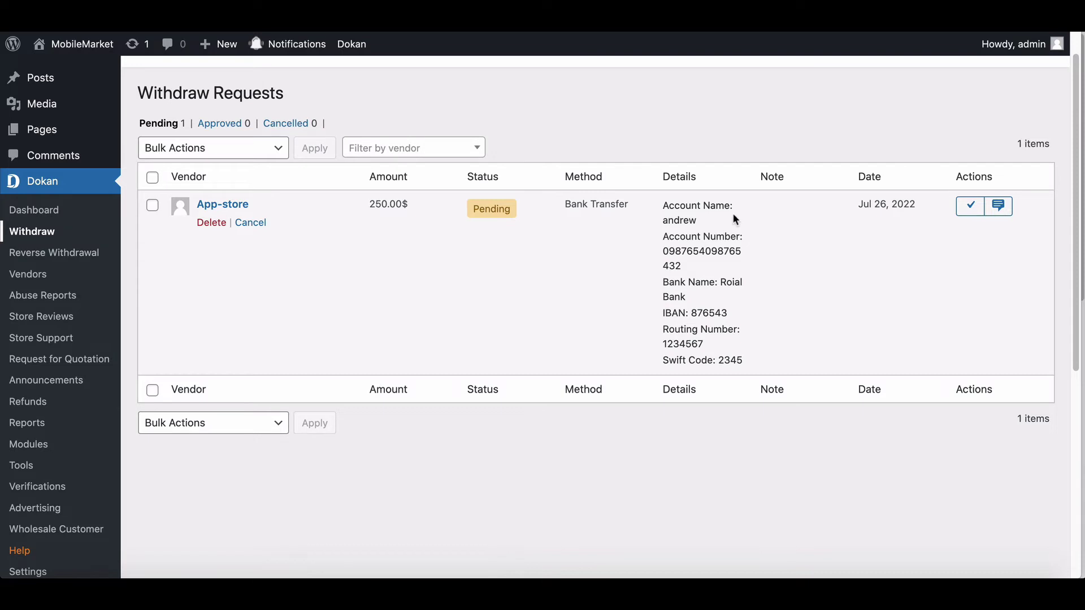
{"action": "left_click", "coordinate": [971, 209]}
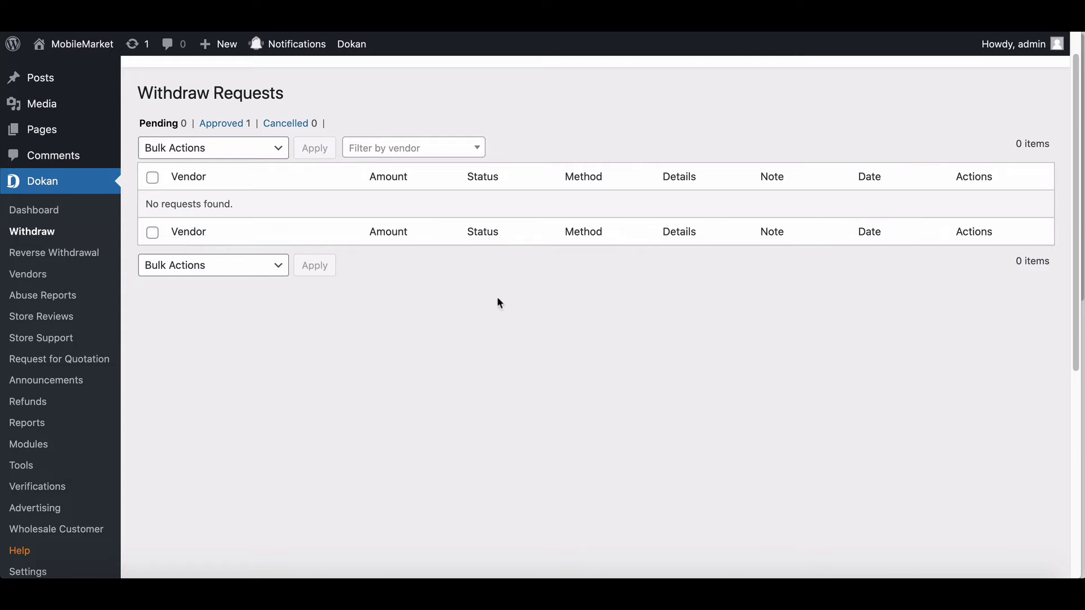
In Dokan's Withdraw Options settings, enable Schedule Disbursement alongside Manual Withdraw and turn on the Weekly disbursement schedule.
{"action": "left_click", "coordinate": [25, 571]}
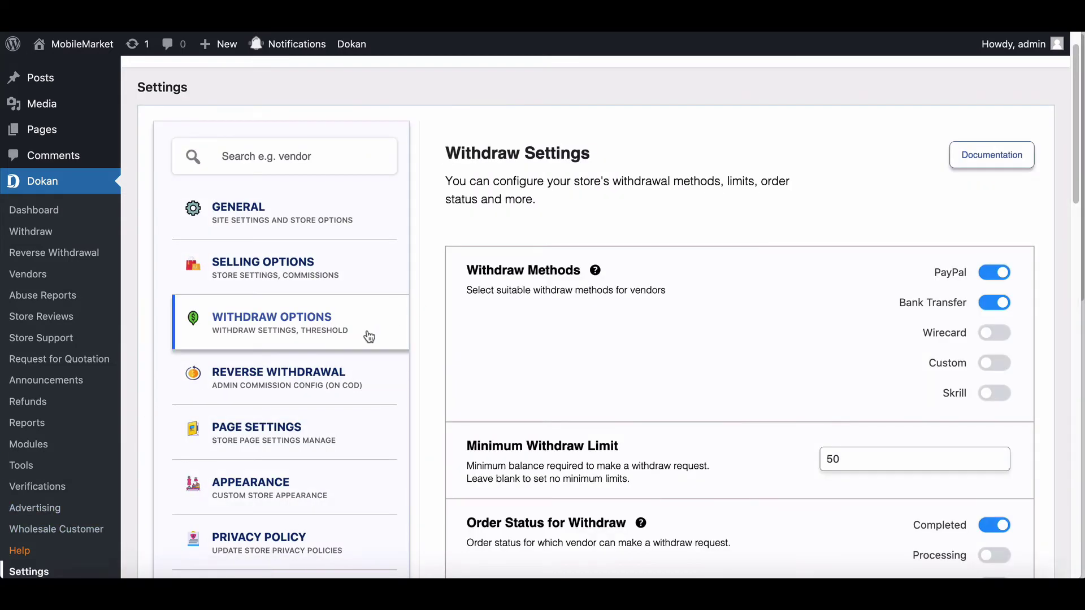
{"action": "scroll", "coordinate": [712, 294], "scroll_direction": "down", "scroll_amount": 10}
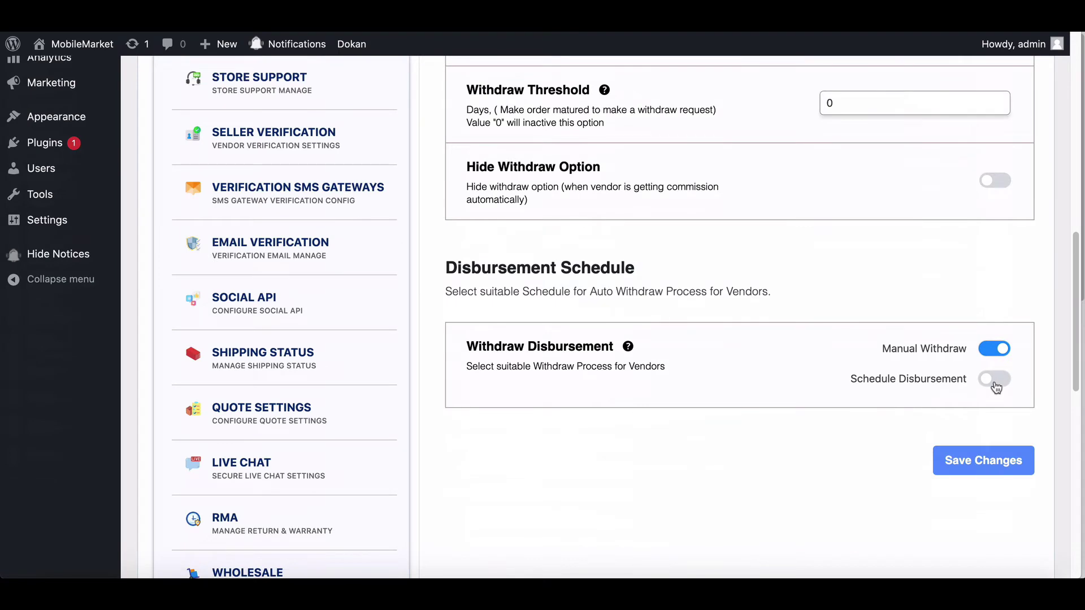
{"action": "left_click", "coordinate": [995, 384]}
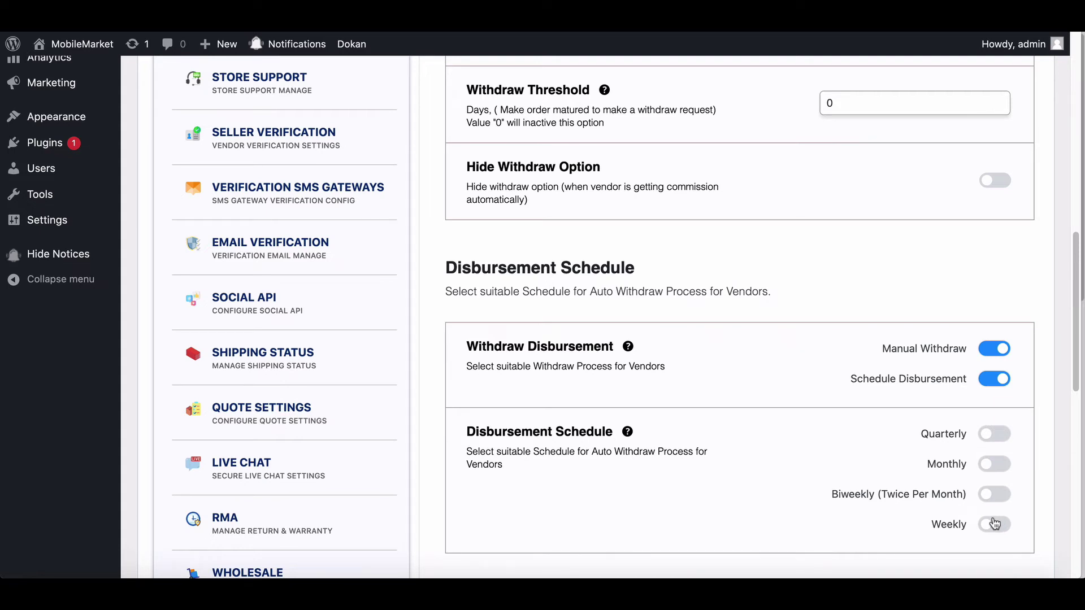
{"action": "scroll", "coordinate": [999, 523], "scroll_direction": "down", "scroll_amount": 1}
{"action": "left_click", "coordinate": [998, 497]}
{"action": "scroll", "coordinate": [880, 480], "scroll_direction": "down", "scroll_amount": 4}
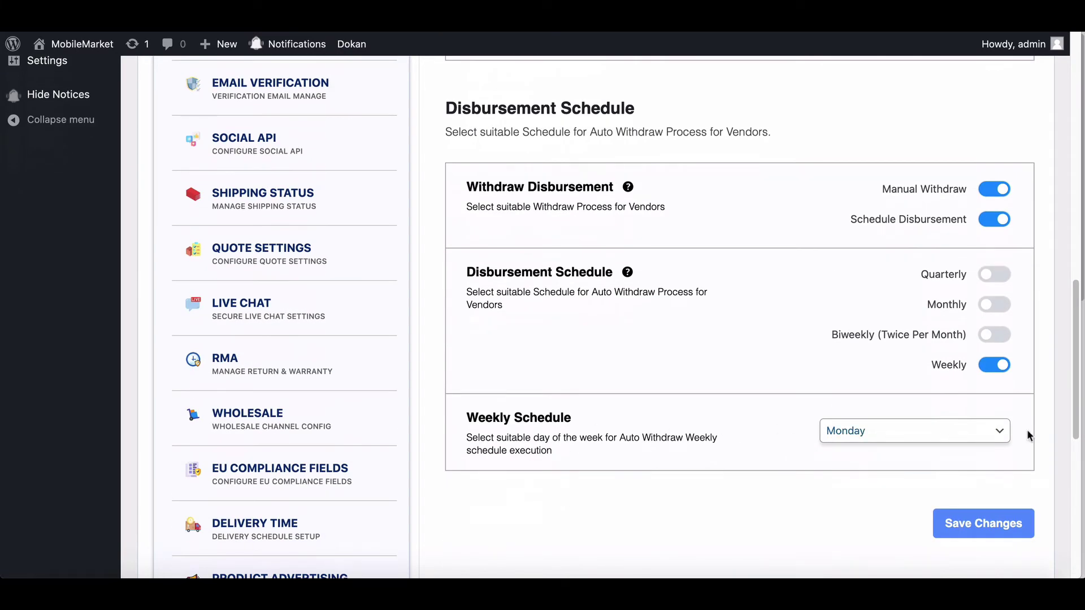
Set the Weekly Schedule day to Sunday and save the withdraw settings.
{"action": "left_click", "coordinate": [987, 432]}
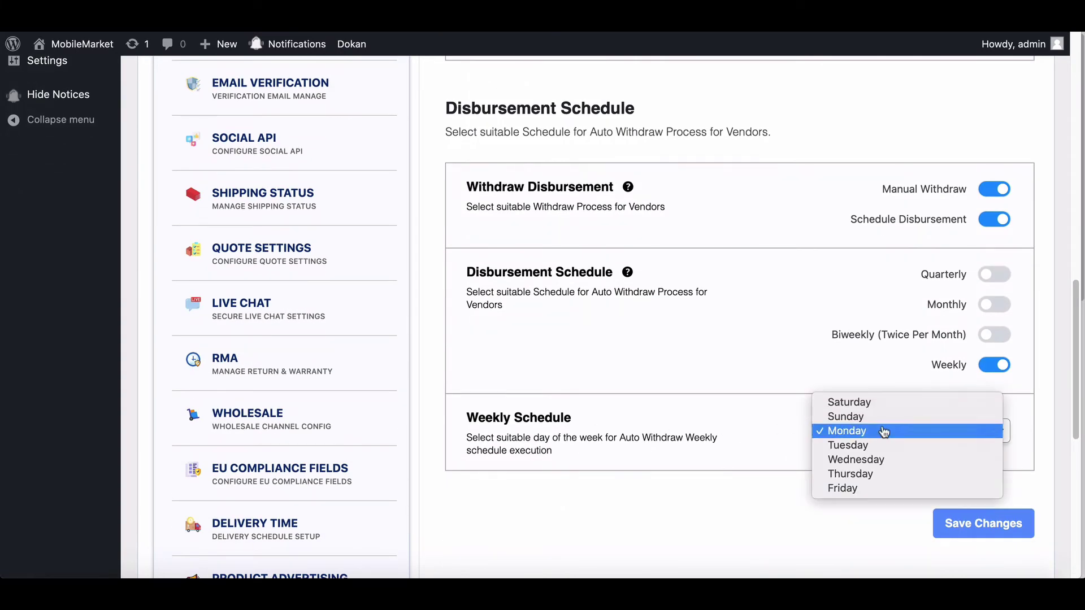
{"action": "left_click", "coordinate": [847, 417]}
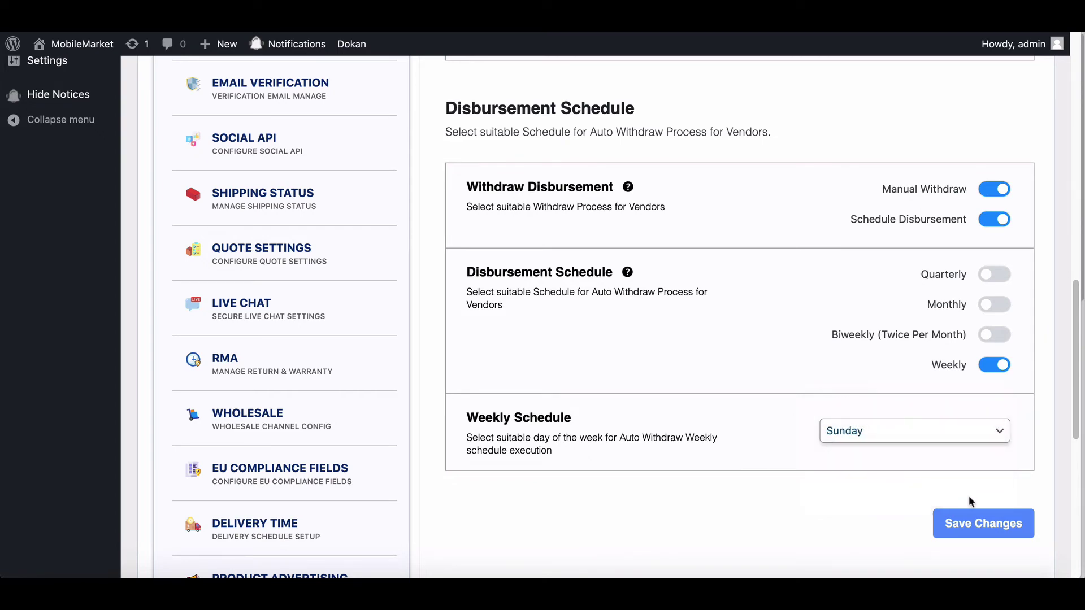
{"action": "left_click", "coordinate": [976, 521]}
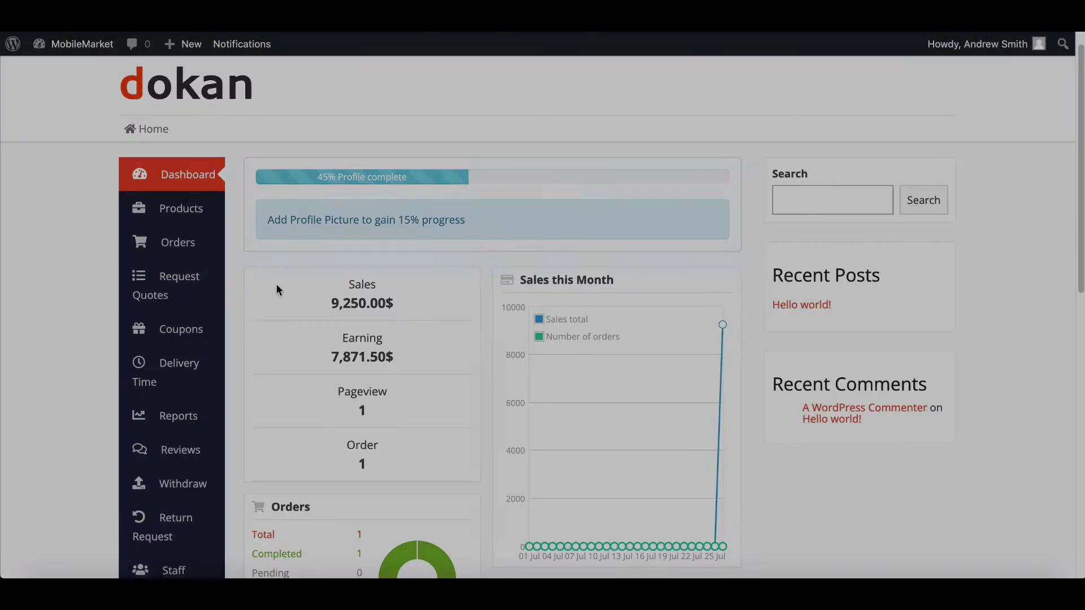
Switch to the vendor's frontend dashboard and open its Withdraw page at the payment schedule details.
{"action": "scroll", "coordinate": [274, 286], "scroll_direction": "down", "scroll_amount": 2}
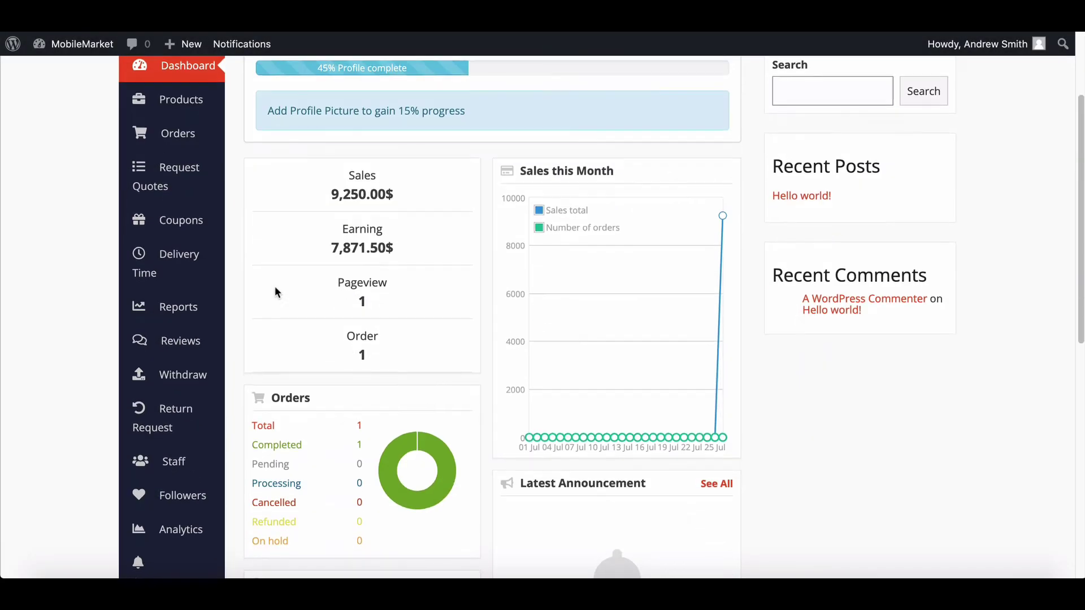
{"action": "left_click", "coordinate": [195, 377]}
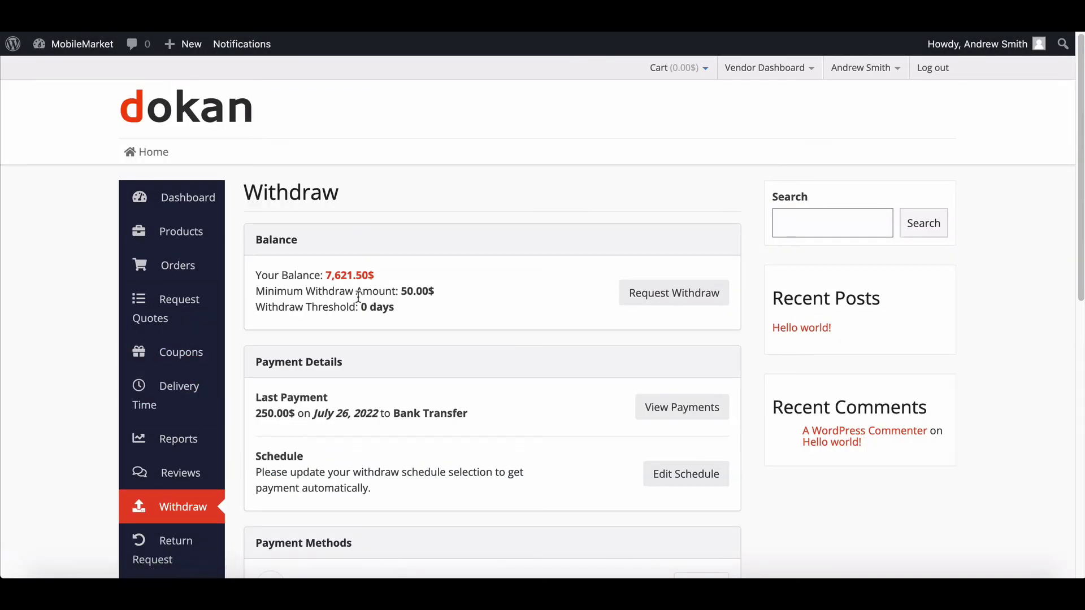
{"action": "scroll", "coordinate": [358, 341], "scroll_direction": "down", "scroll_amount": 1}
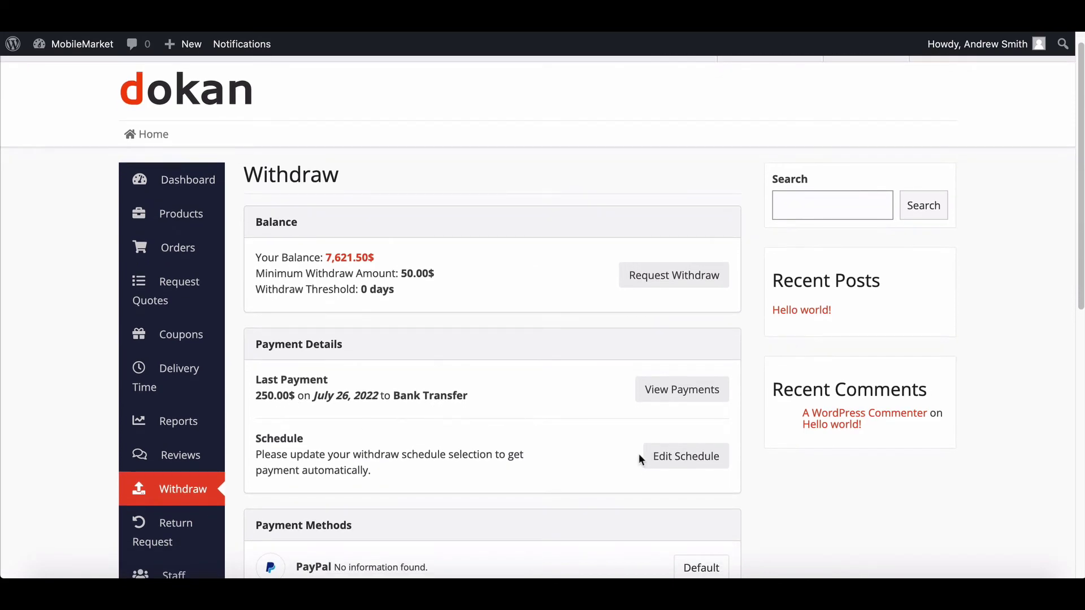
Change the vendor's withdraw schedule to Bank Transfer, weekly, only when the balance is $100 or more, with a $300 reserve balance.
{"action": "left_click", "coordinate": [659, 456]}
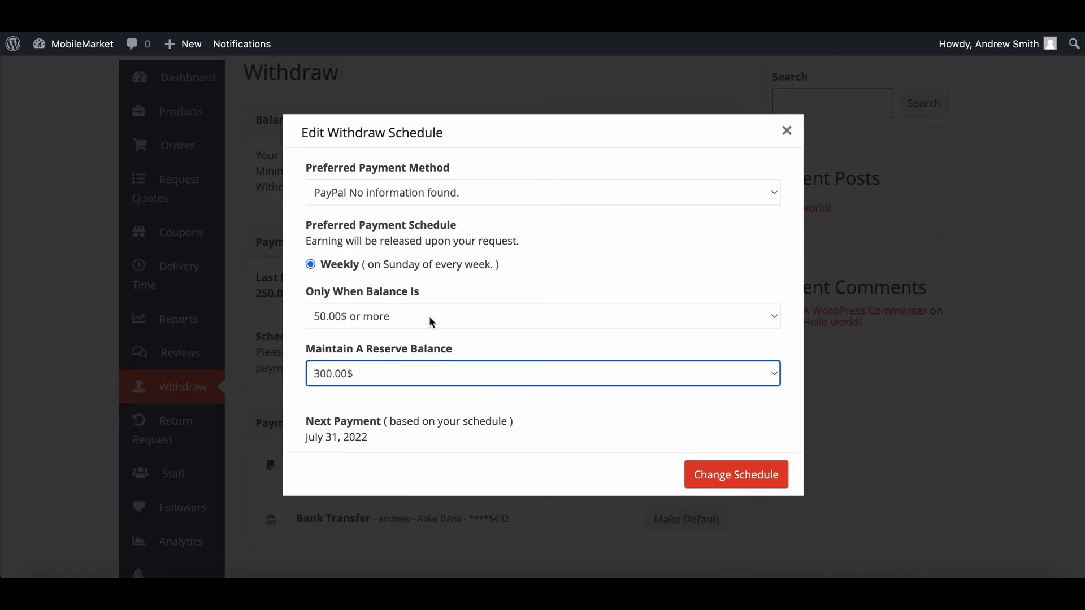
{"action": "left_click", "coordinate": [504, 196]}
{"action": "left_click", "coordinate": [482, 206]}
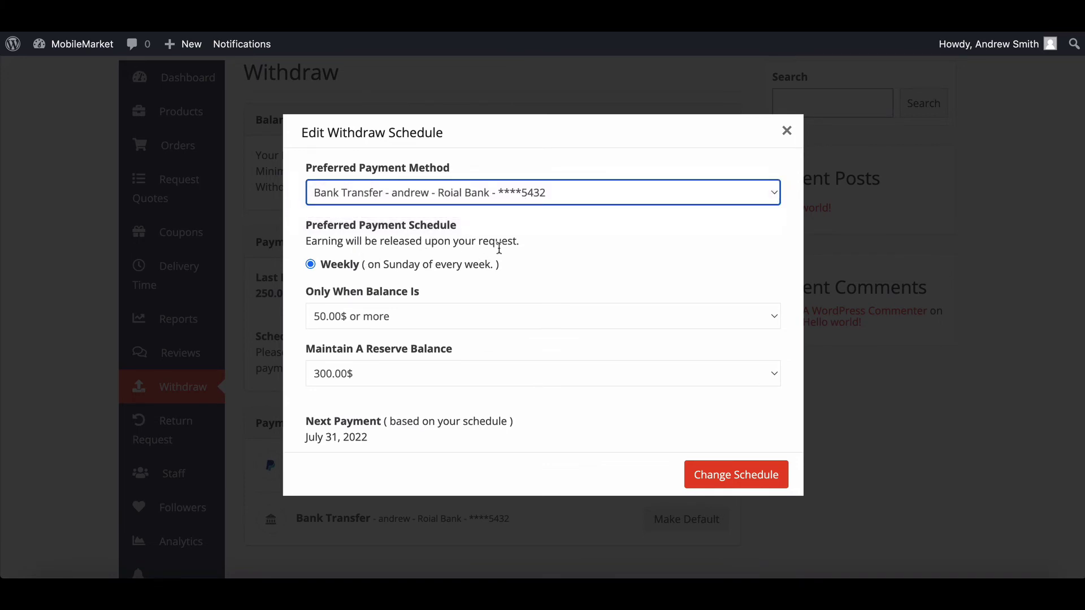
{"action": "left_click", "coordinate": [690, 316]}
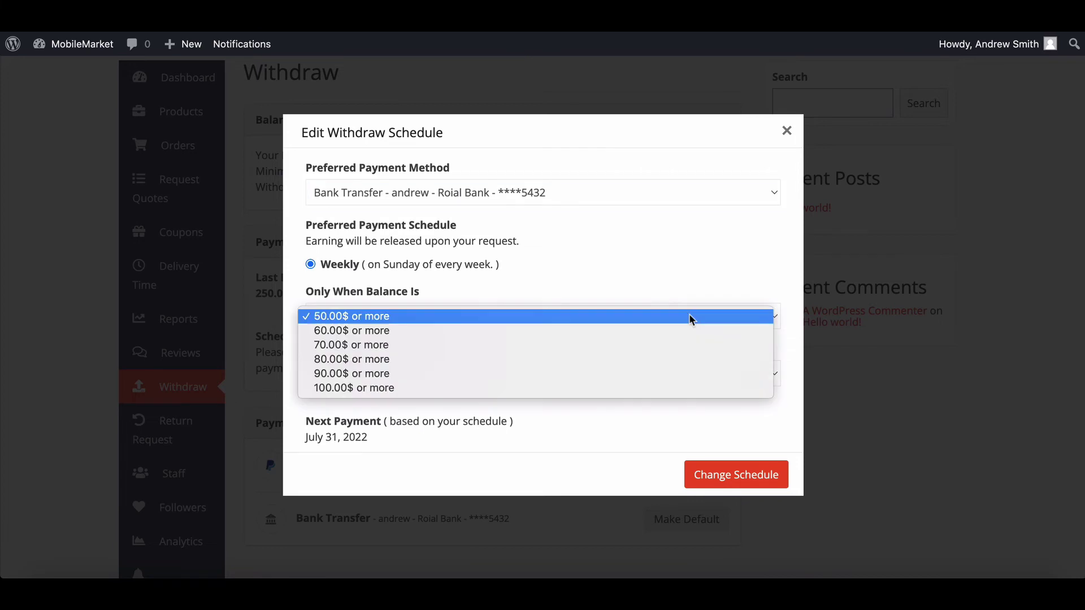
{"action": "left_click", "coordinate": [392, 385]}
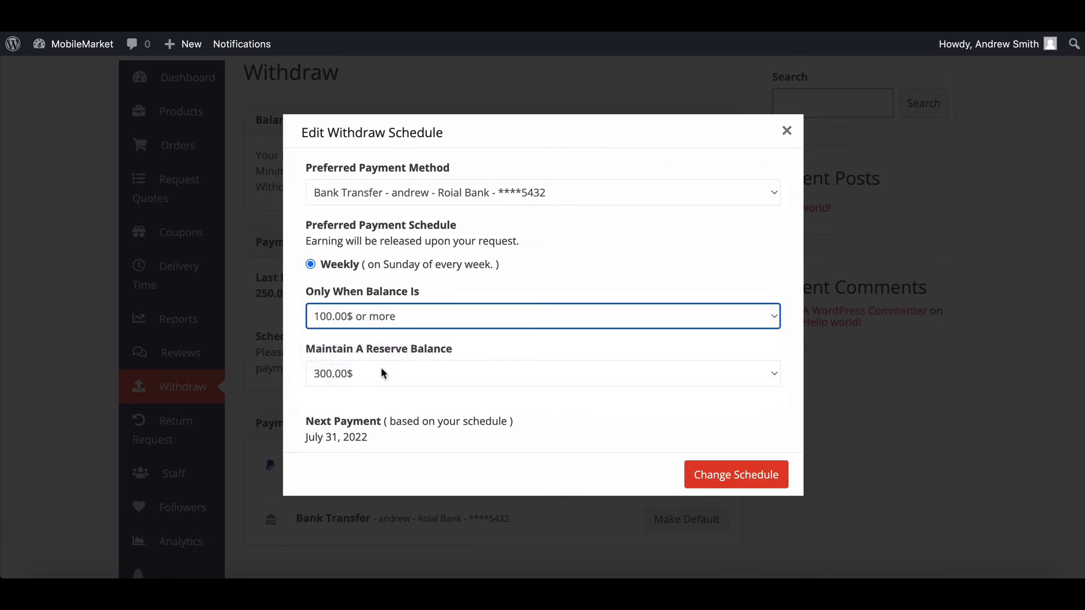
{"action": "left_click", "coordinate": [716, 475]}
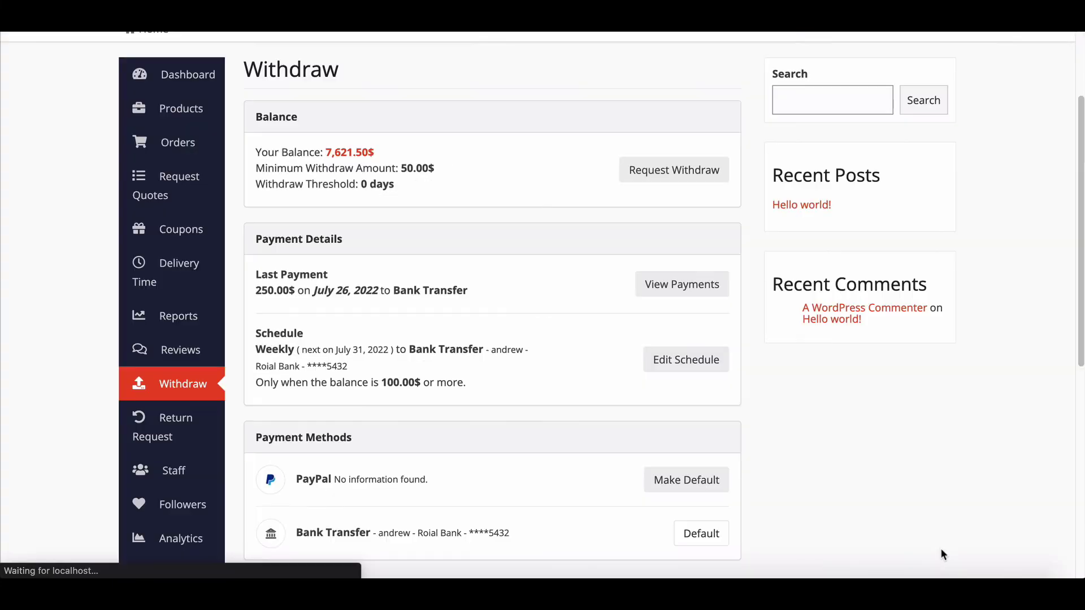
Submit a vendor withdraw request for $100 with Bank Transfer as the withdraw method.
{"action": "left_click", "coordinate": [676, 155]}
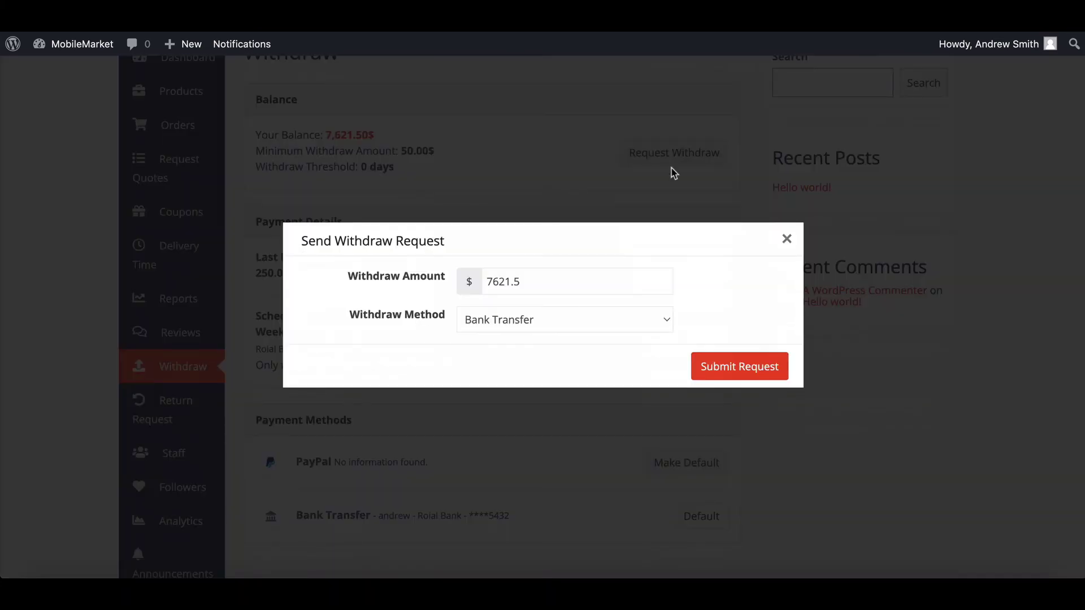
{"action": "left_click", "coordinate": [426, 283]}
{"action": "type", "text": "100"}
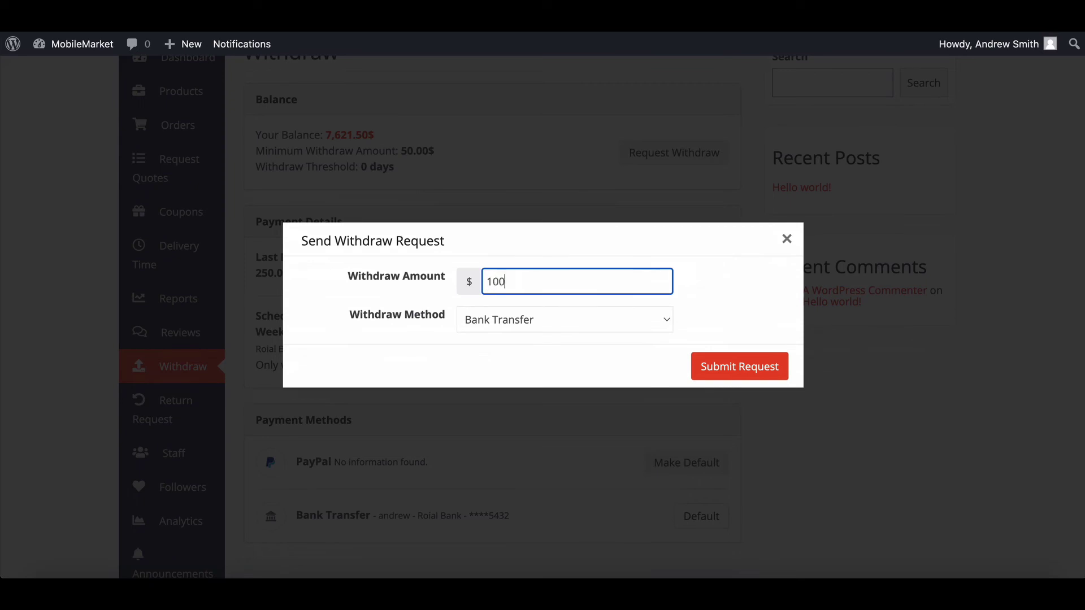
{"action": "left_click", "coordinate": [736, 367]}
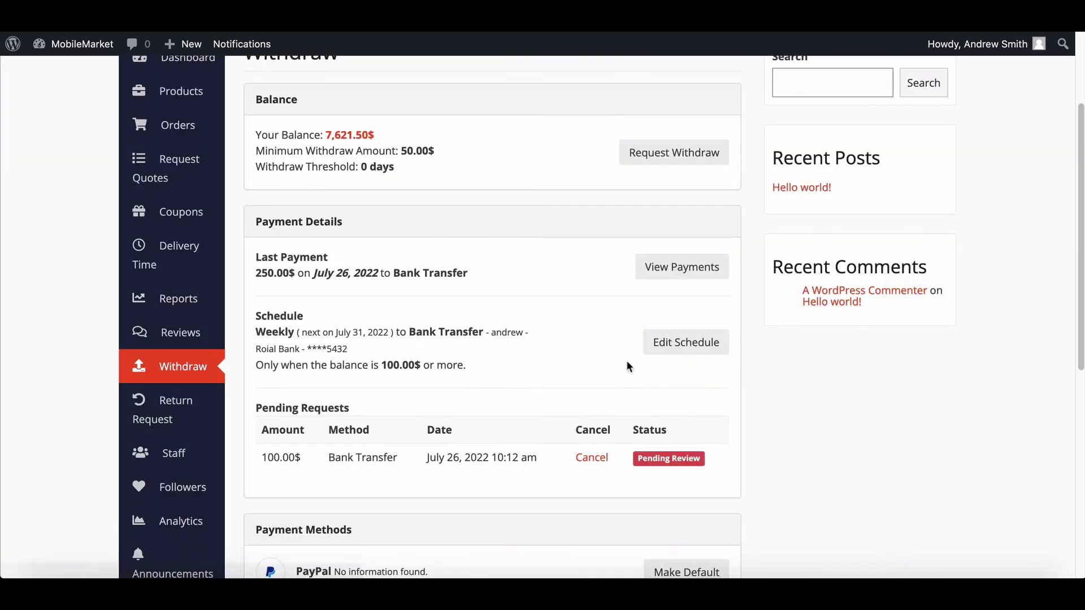
{"action": "scroll", "coordinate": [364, 393], "scroll_direction": "down", "scroll_amount": 1}
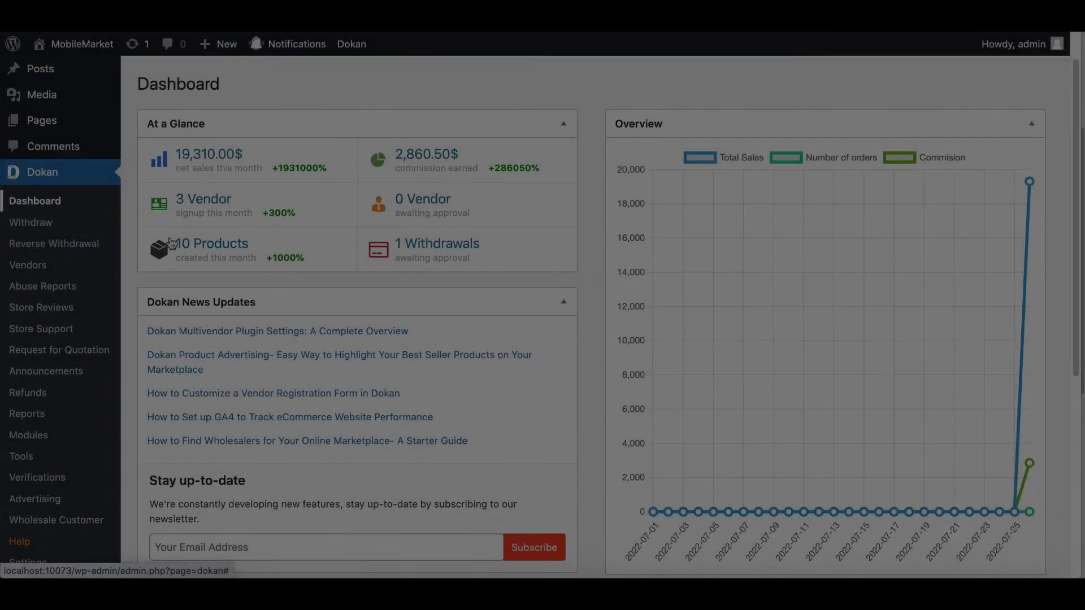
Switch to the admin dashboard and open Dokan's withdraw requests to review App-store's pending request.
{"action": "left_click", "coordinate": [86, 233]}
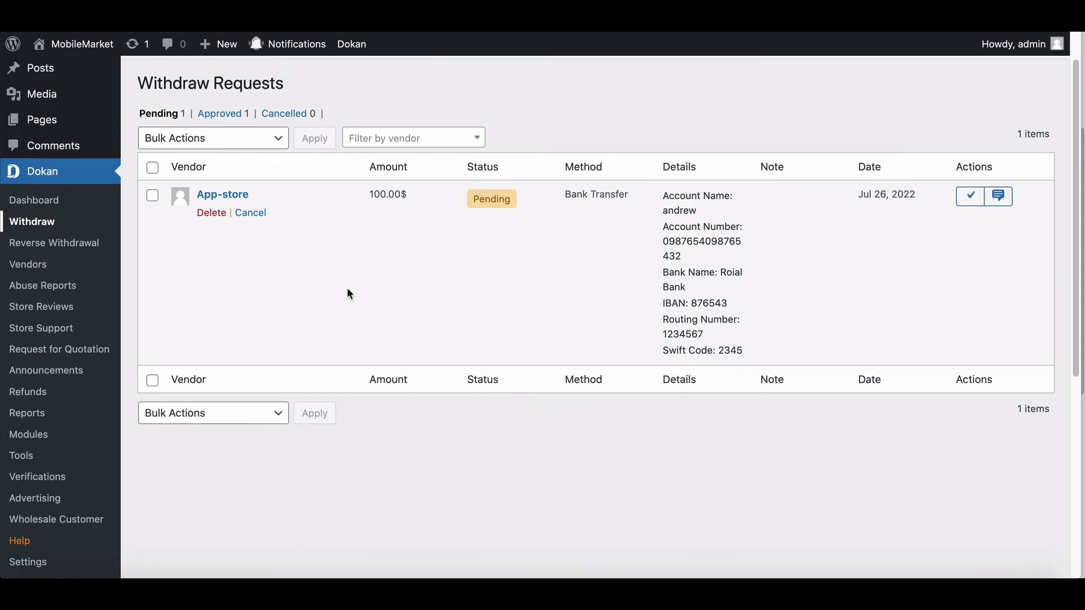
{"action": "scroll", "coordinate": [347, 287], "scroll_direction": "down", "scroll_amount": 1}
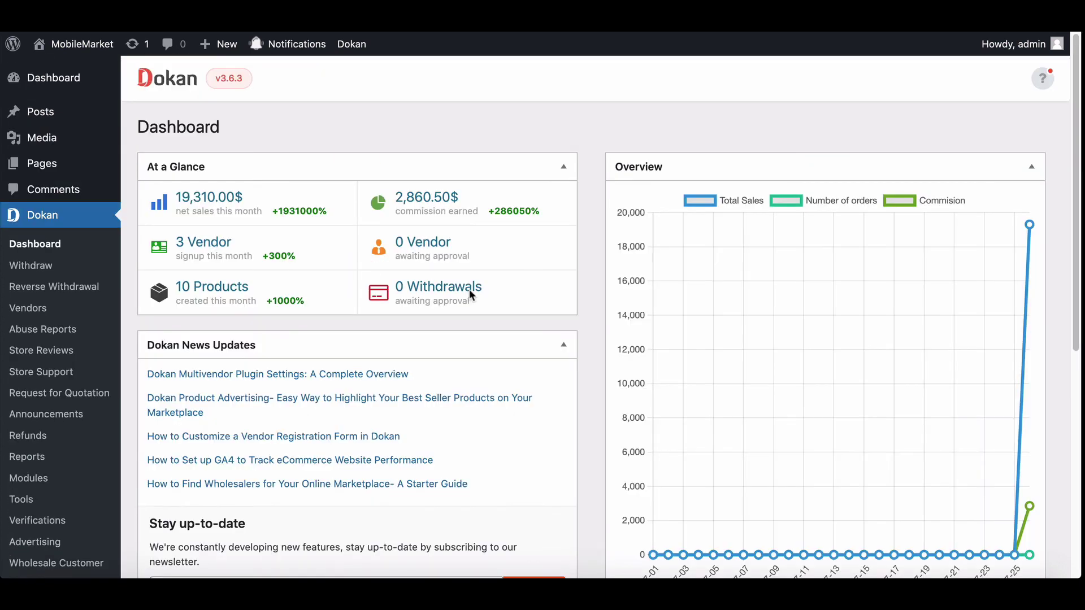
{"action": "scroll", "coordinate": [469, 290], "scroll_direction": "down", "scroll_amount": 3}
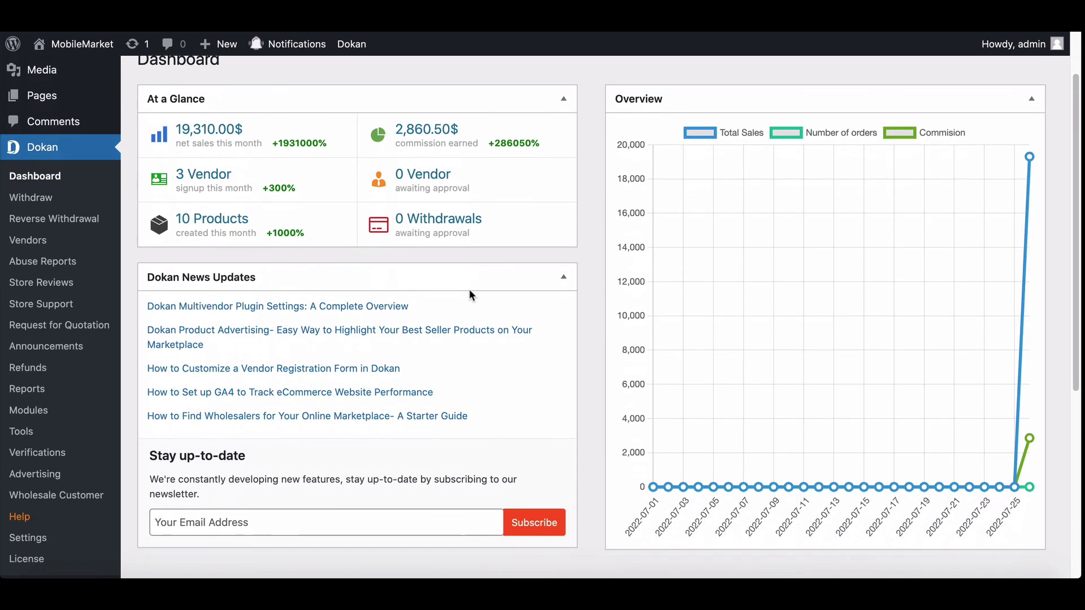
{"action": "scroll", "coordinate": [469, 289], "scroll_direction": "down", "scroll_amount": 1}
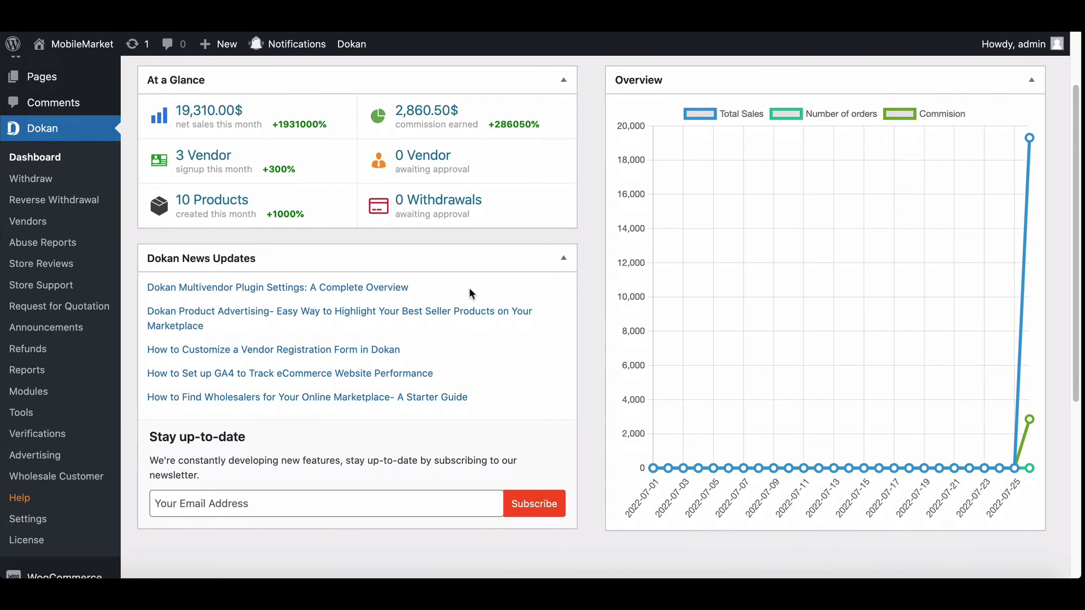
{"action": "scroll", "coordinate": [470, 291], "scroll_direction": "down", "scroll_amount": 3}
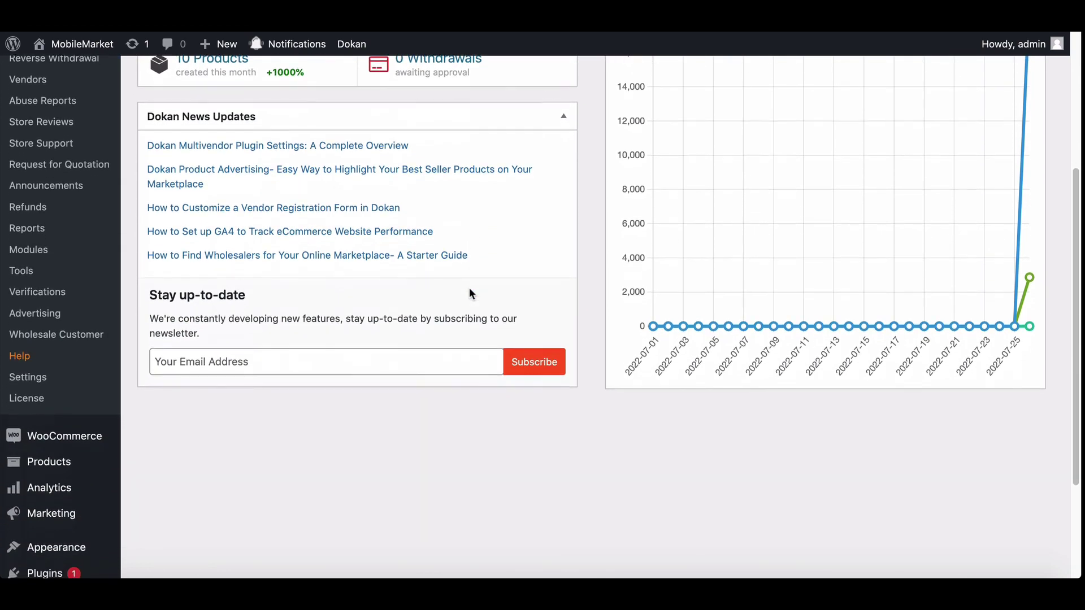
{"action": "scroll", "coordinate": [471, 293], "scroll_direction": "down", "scroll_amount": 5}
{"action": "scroll", "coordinate": [472, 293], "scroll_direction": "up", "scroll_amount": 1}
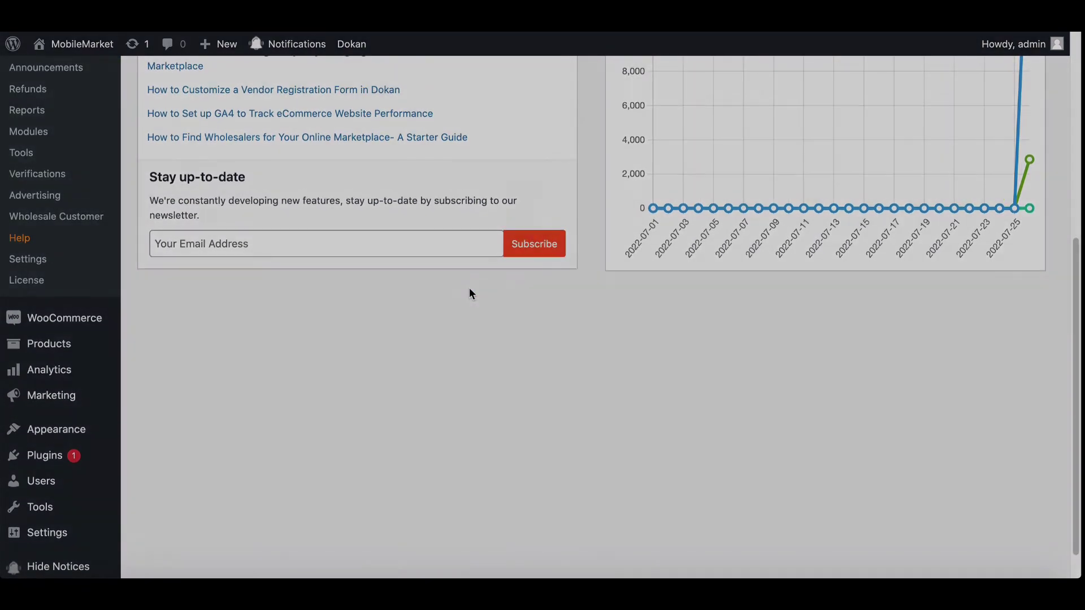